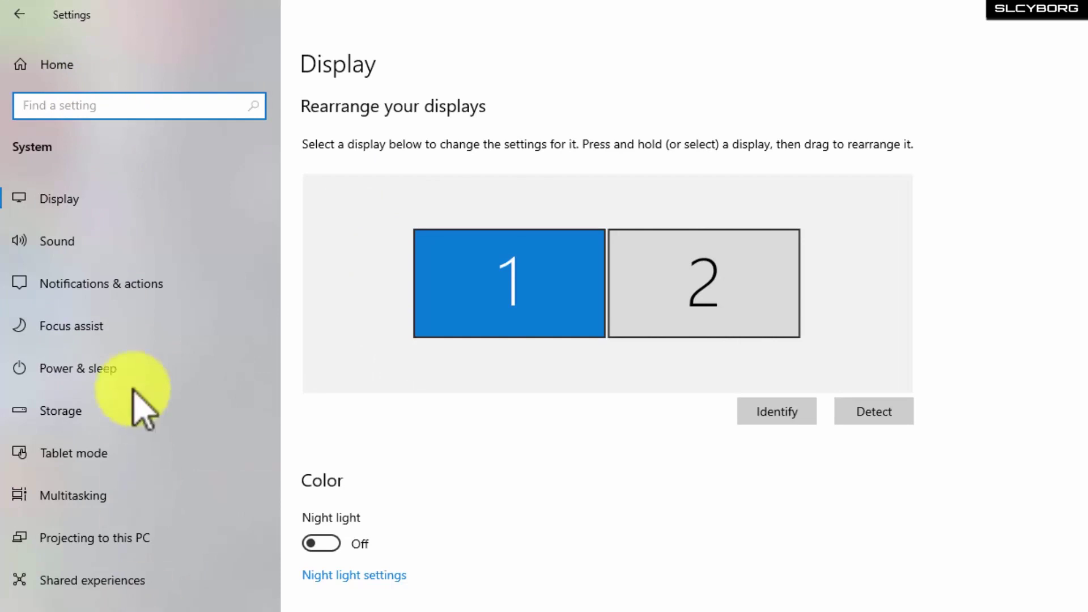
Step: In the notification settings, review the per-sender toggles and turn off tips, tricks, and suggestions as you use Windows
click(81, 281)
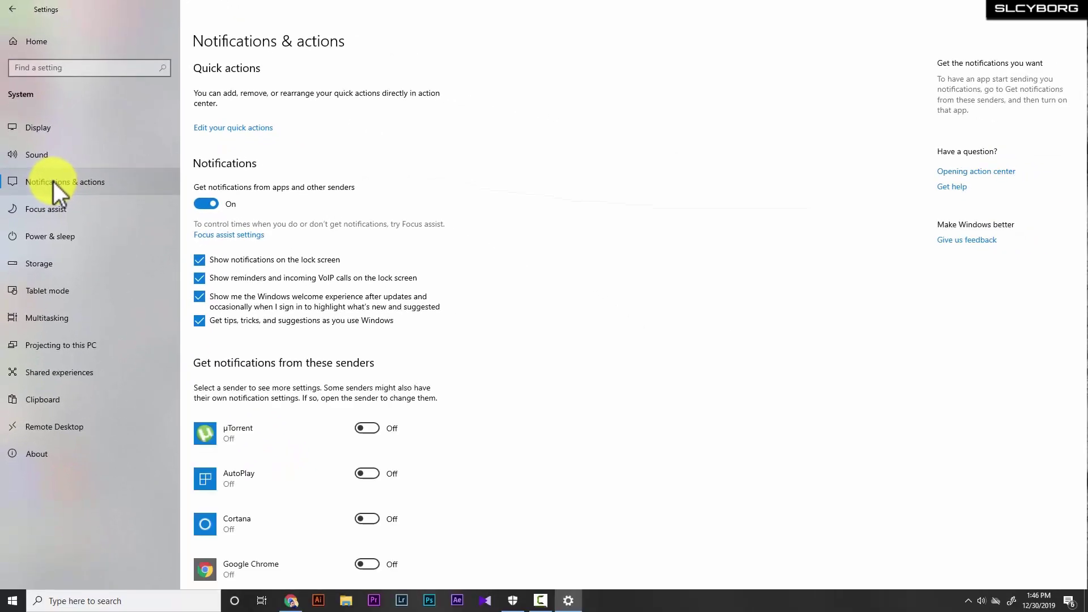
scroll(637, 148, down, 5)
scroll(637, 147, down, 1)
scroll(413, 256, up, 3)
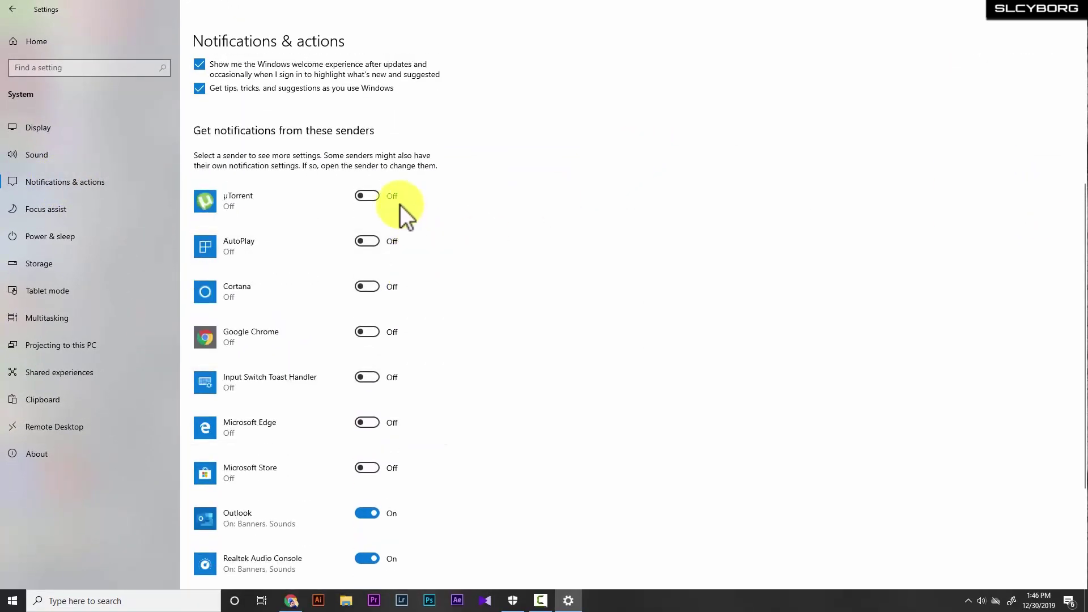
scroll(436, 403, down, 3)
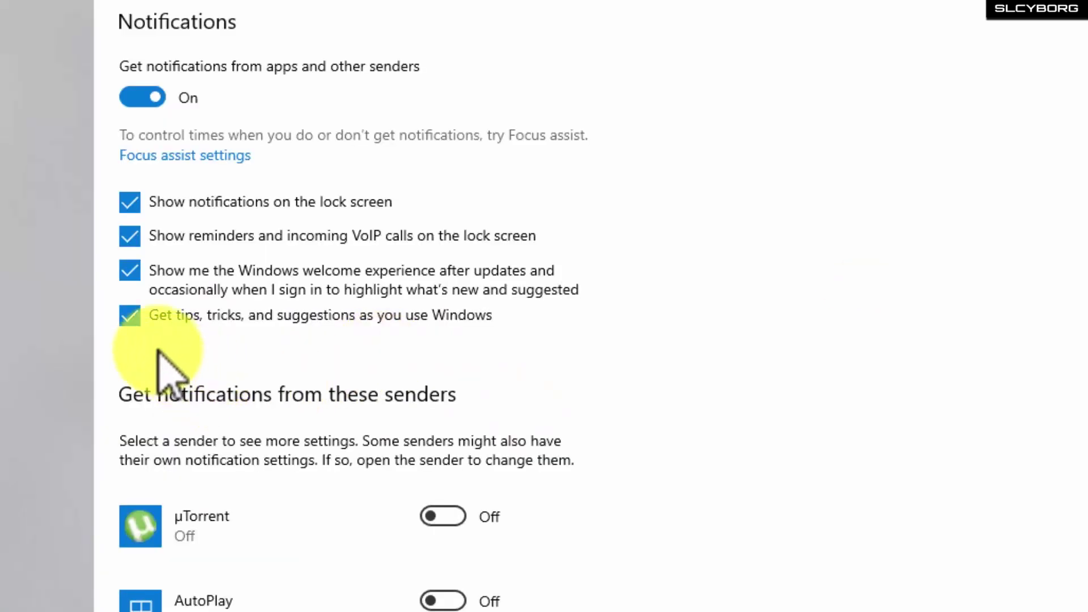
click(150, 313)
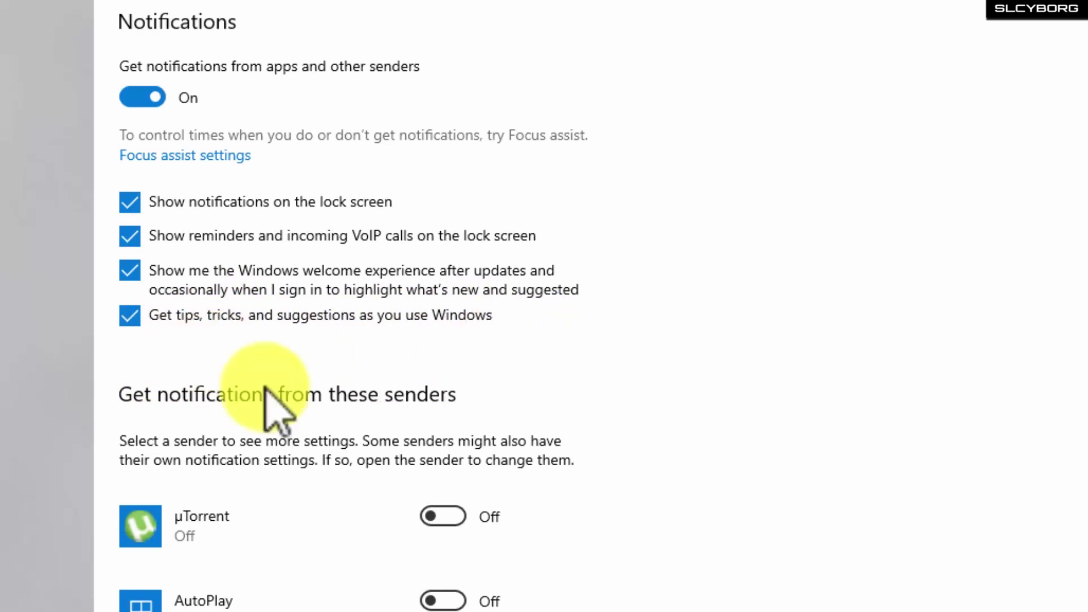
click(135, 321)
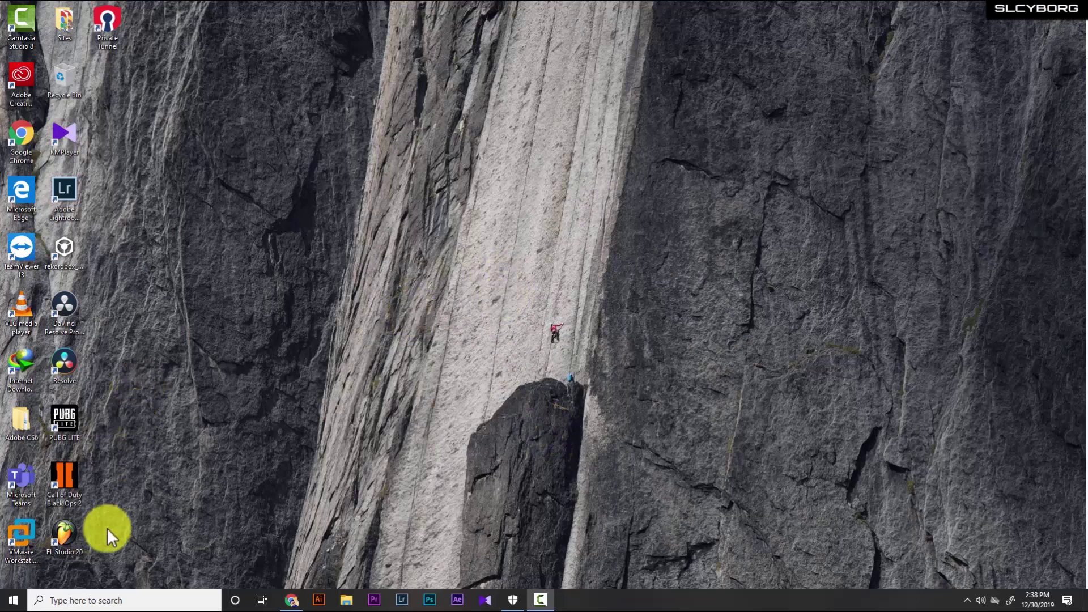
Step: Open the Network 3 Ethernet connection's properties in Windows Settings and find its metered connection option
click(14, 601)
click(13, 549)
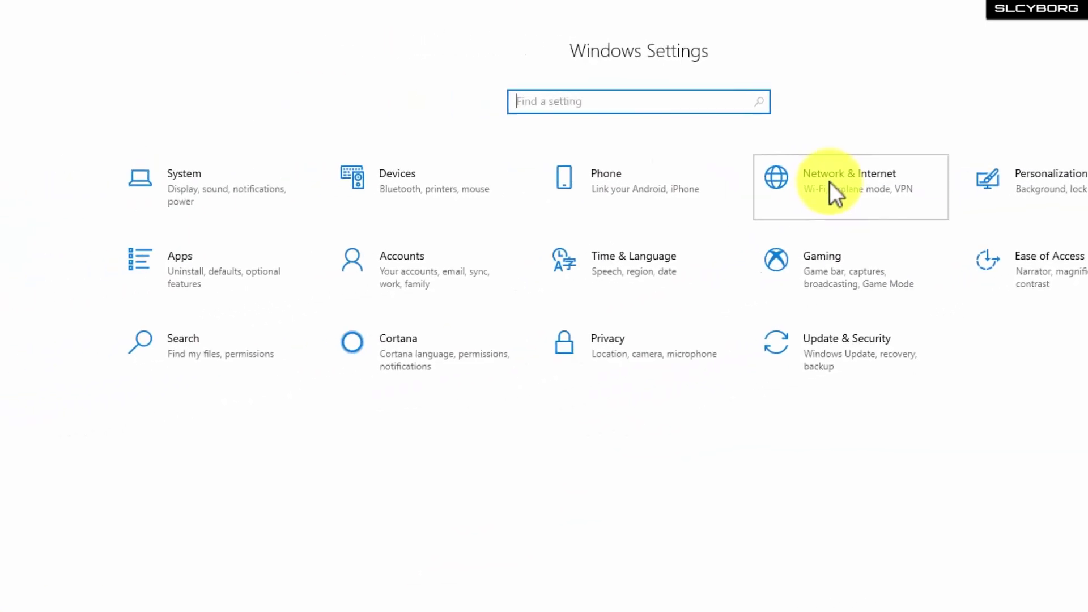
click(683, 195)
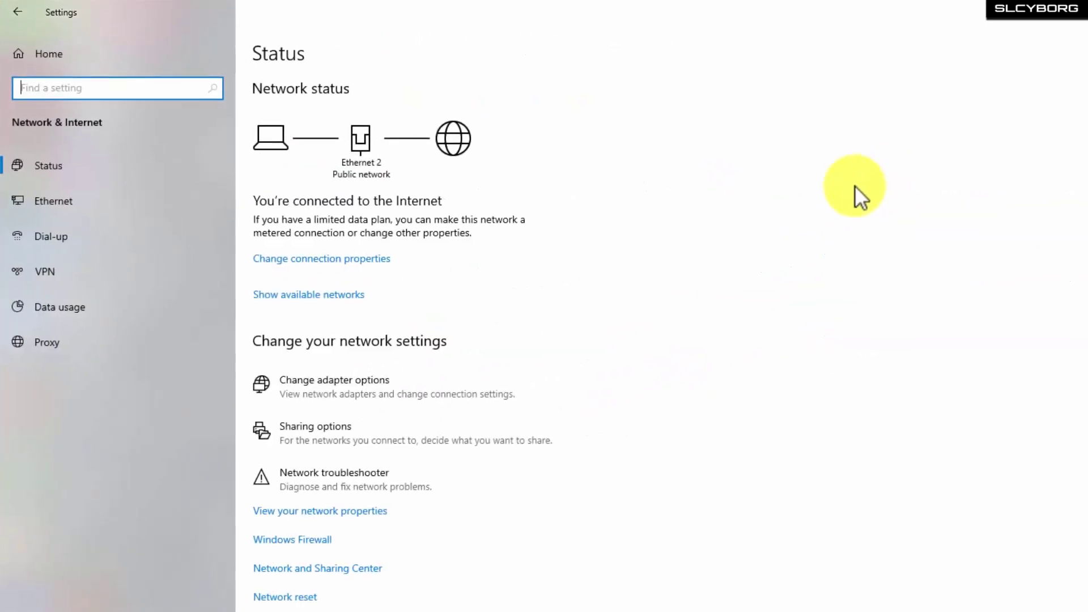
click(54, 201)
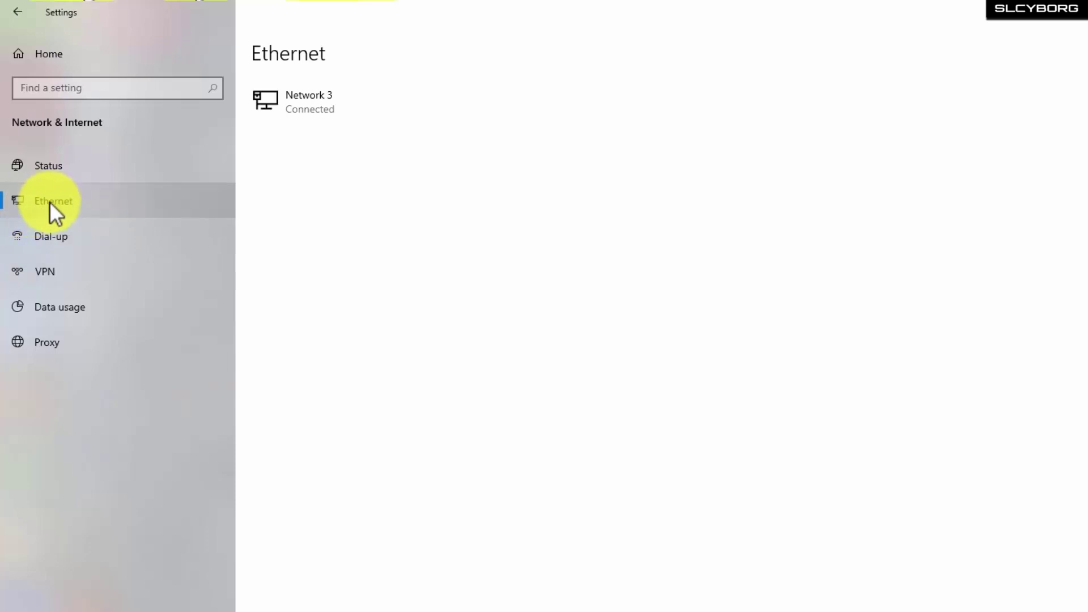
click(304, 104)
scroll(181, 332, down, 3)
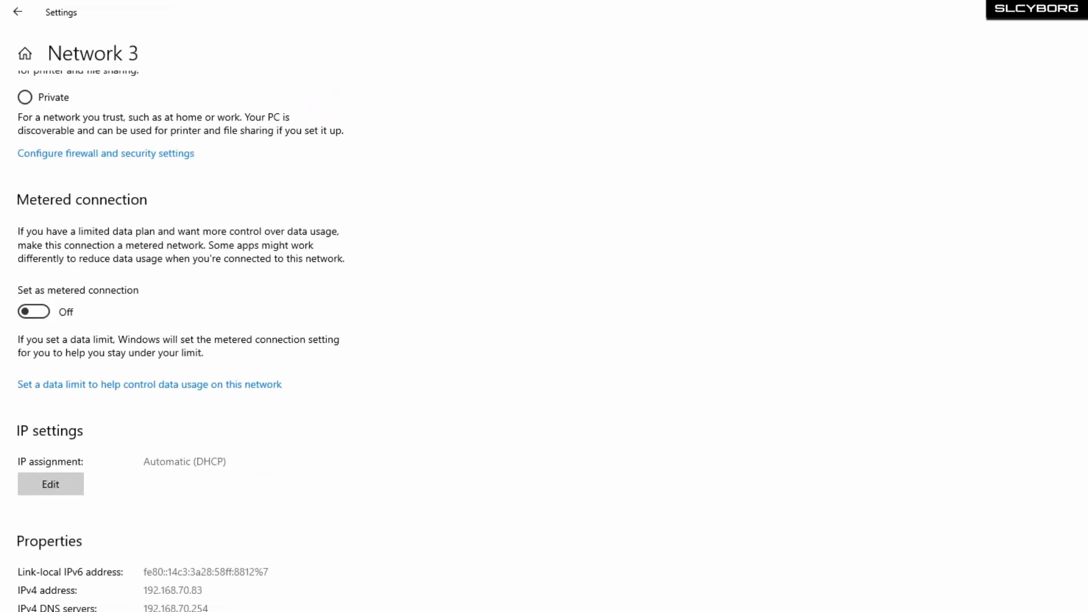
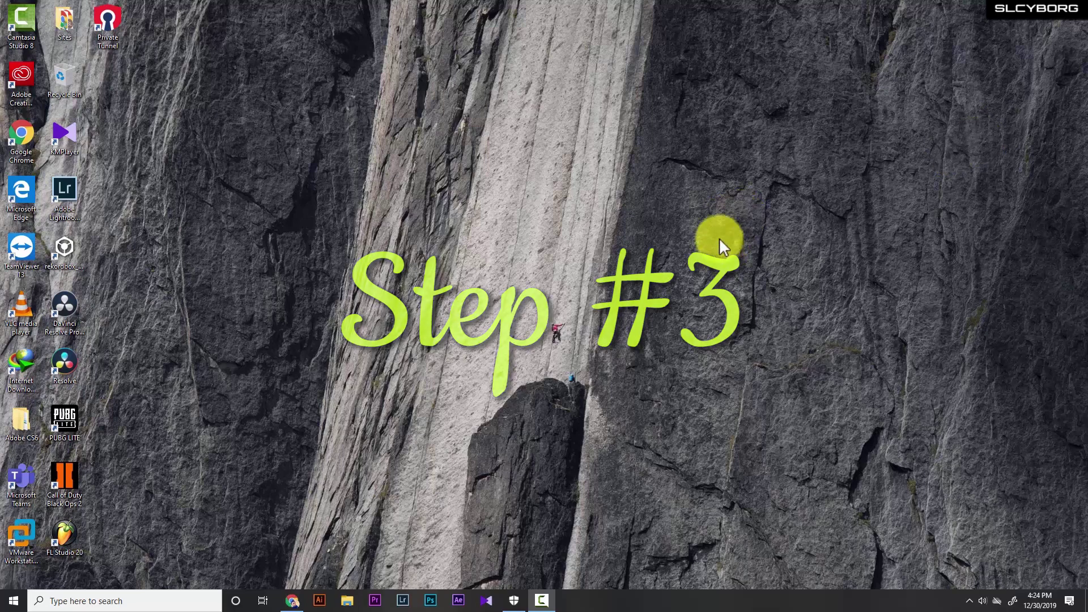
Step: Open the system storage settings and bring up the list of removable temporary files on Local Disk (C:)
click(6, 603)
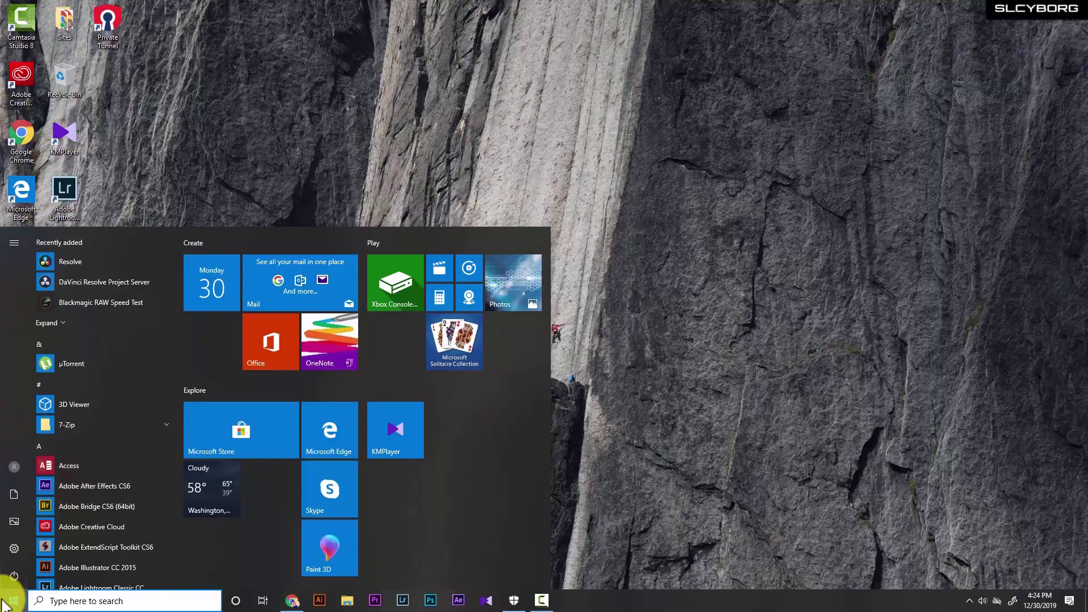
click(16, 549)
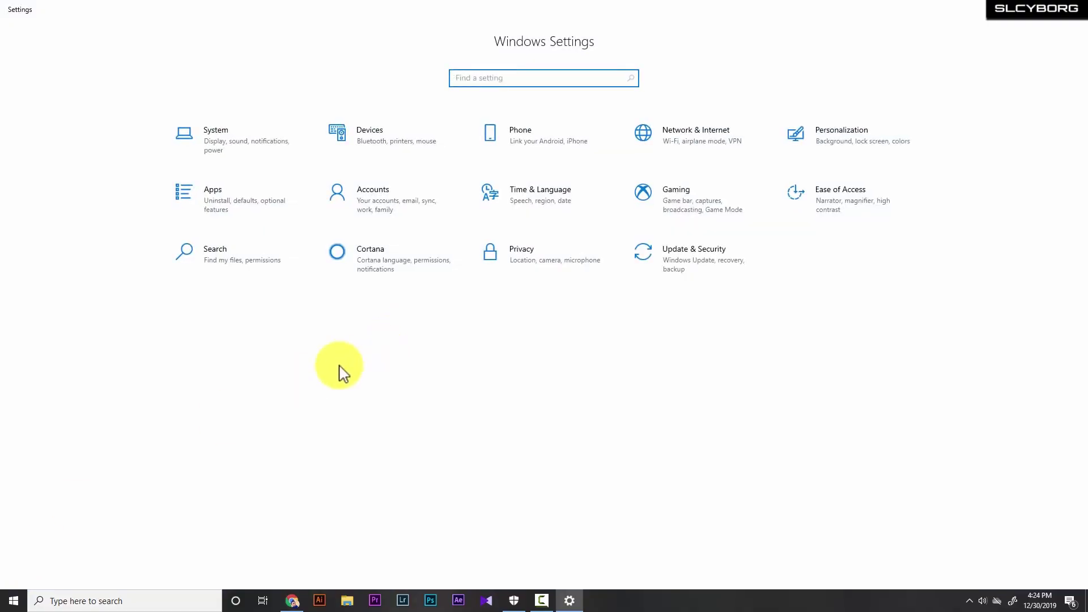
click(226, 154)
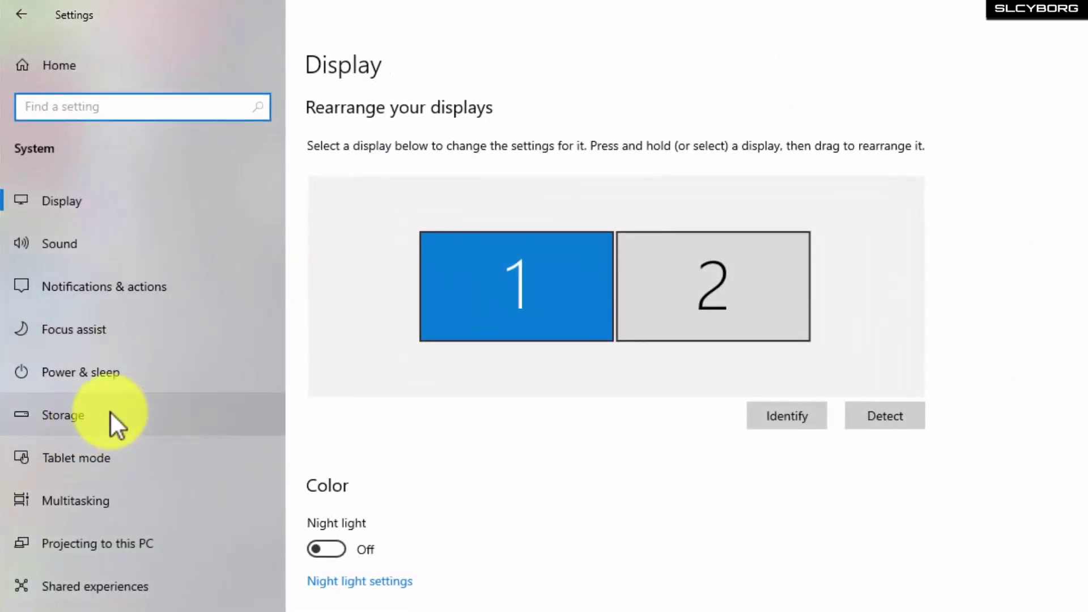
click(49, 413)
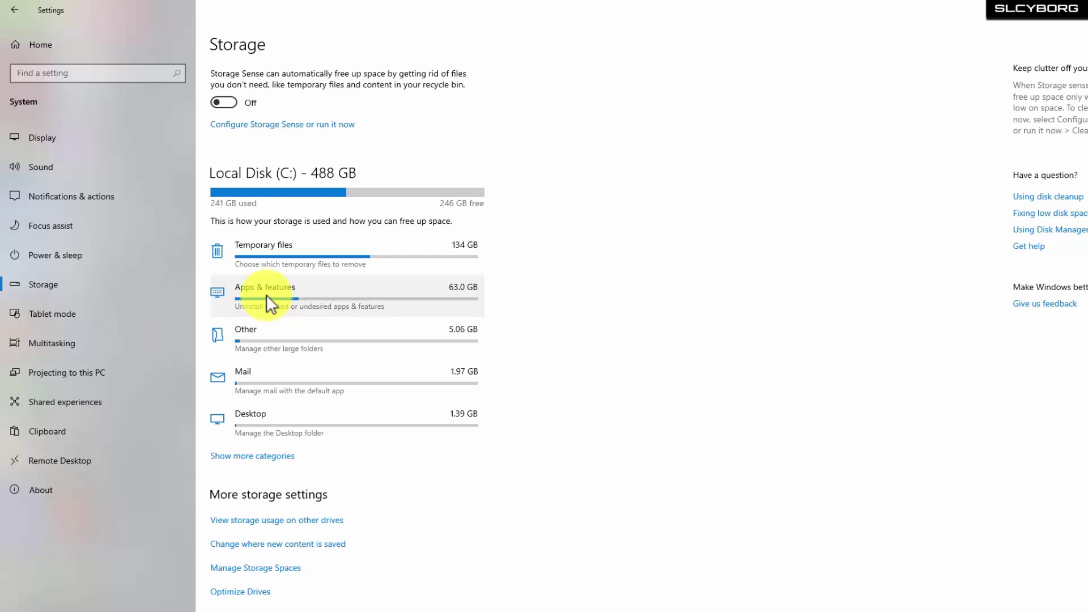
click(294, 254)
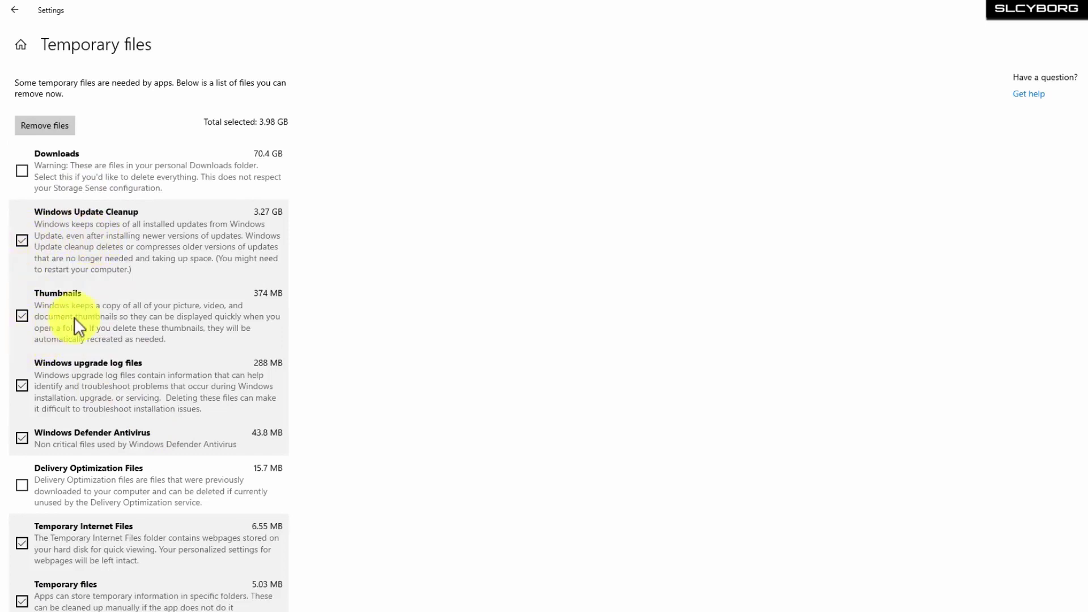
Step: Add Delivery Optimization Files to the temporary files selected for removal, then return to the storage overview
scroll(76, 298, down, 3)
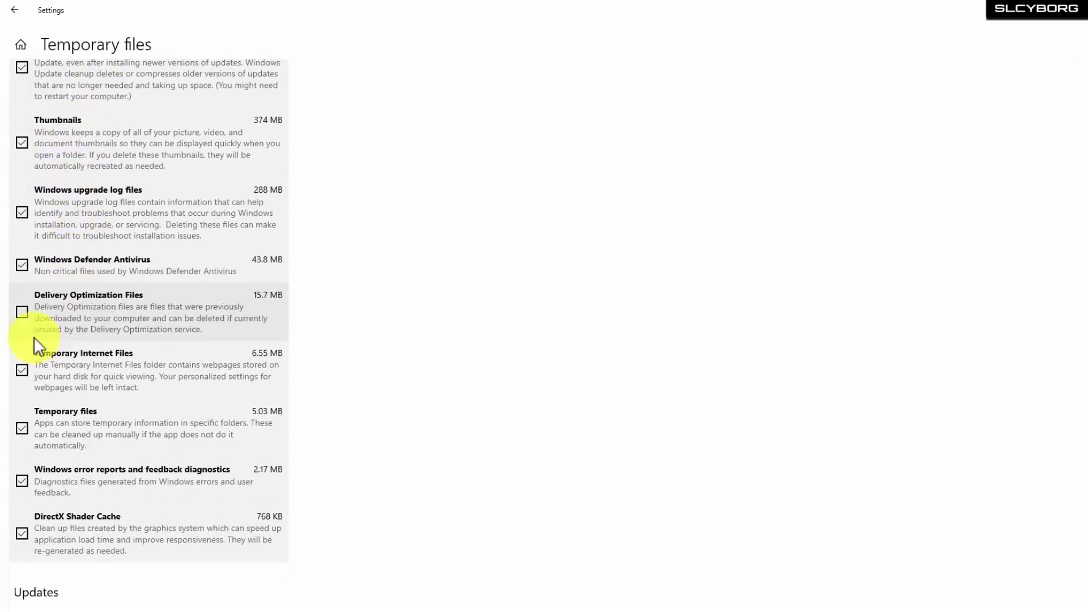
click(23, 312)
scroll(153, 328, up, 3)
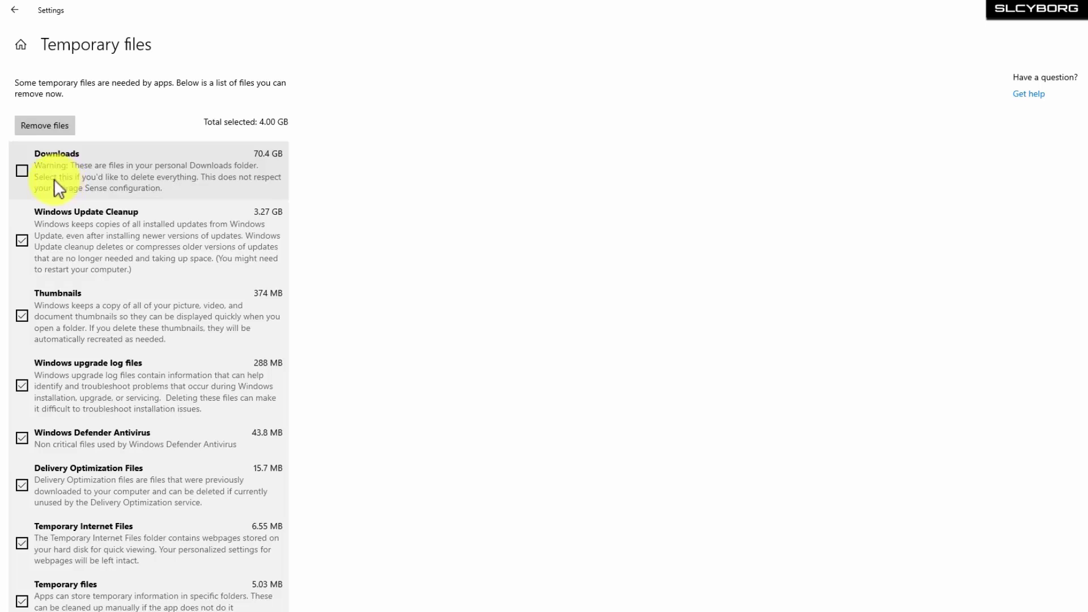
click(15, 10)
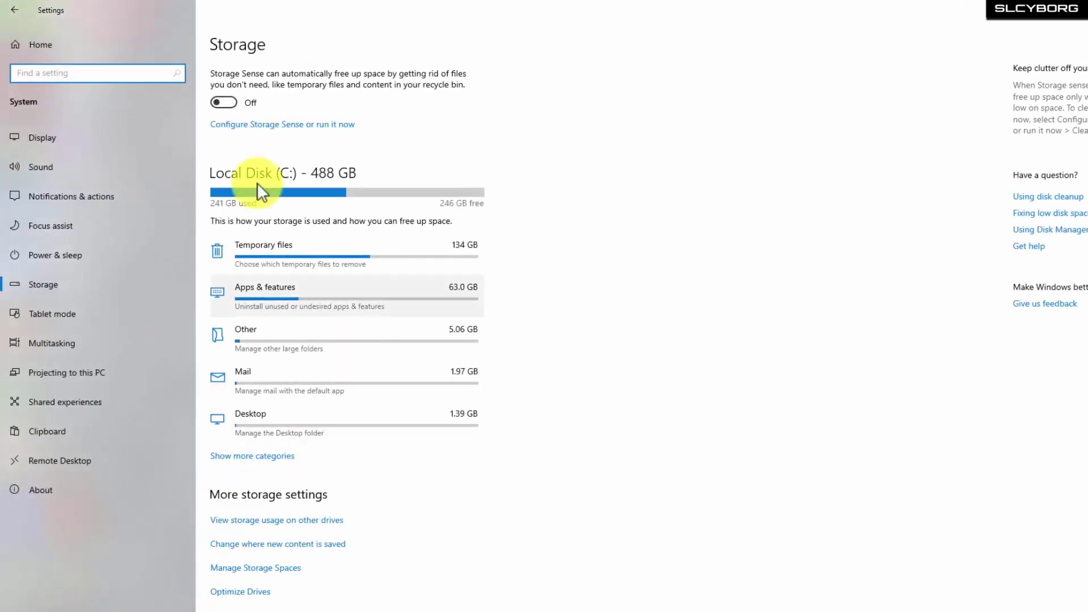
Step: Turn on Storage Sense and configure it to run every week
click(223, 103)
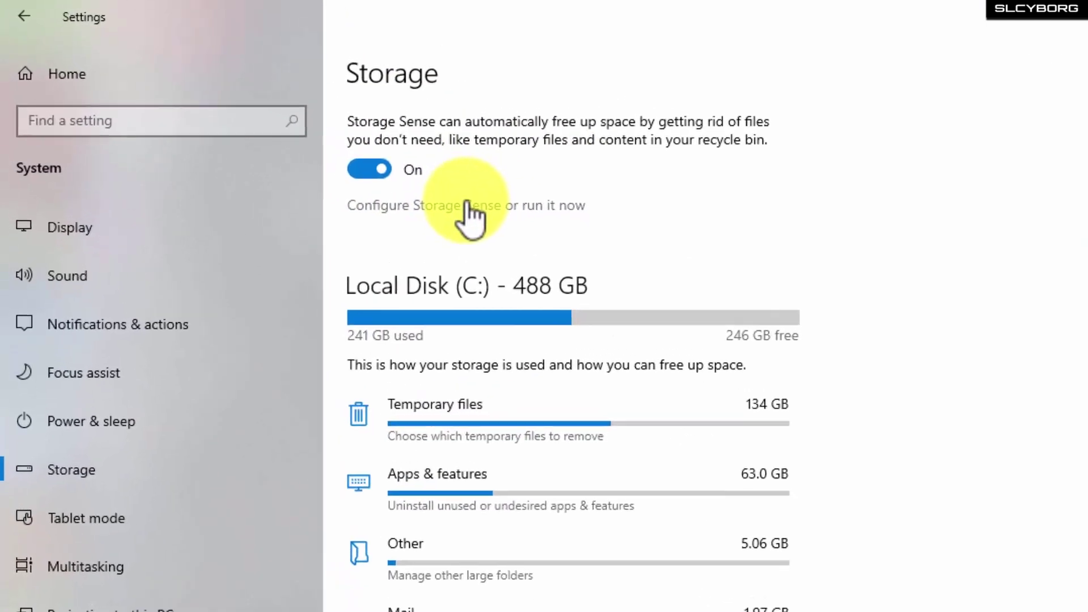
click(467, 204)
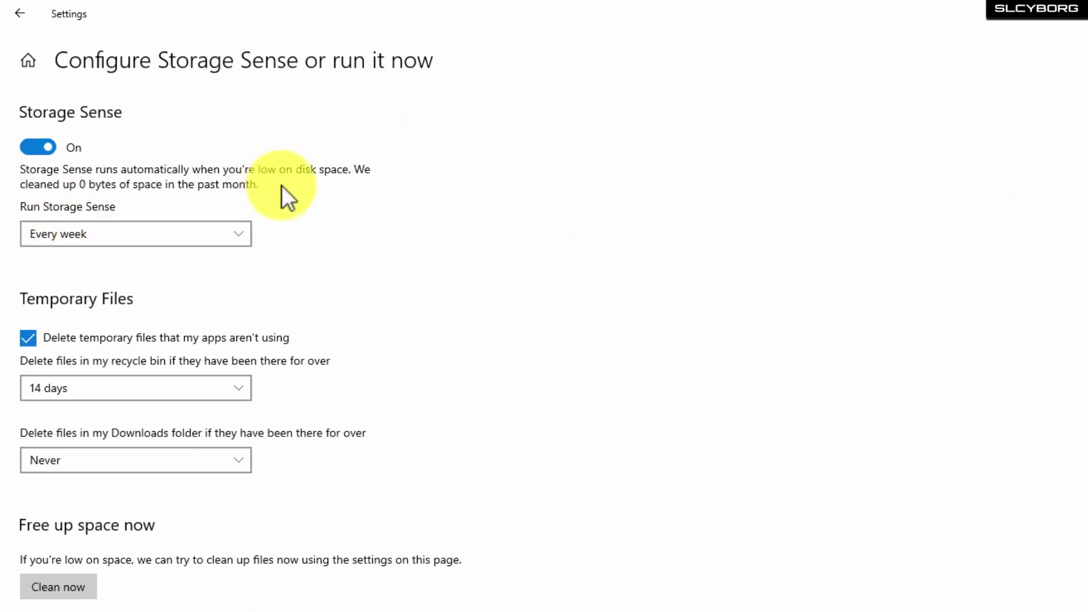
click(122, 237)
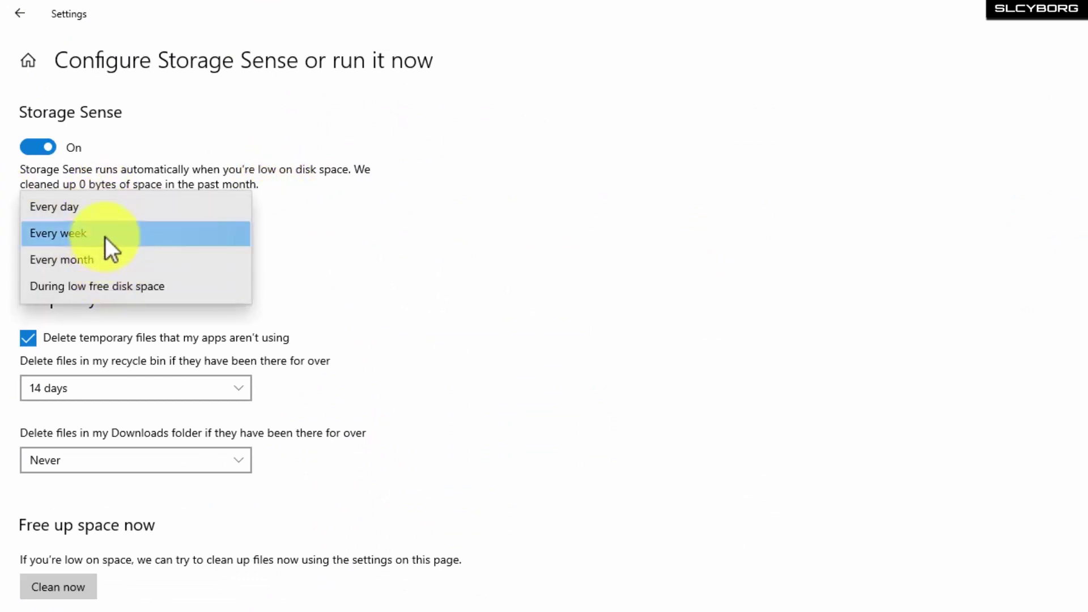
click(83, 233)
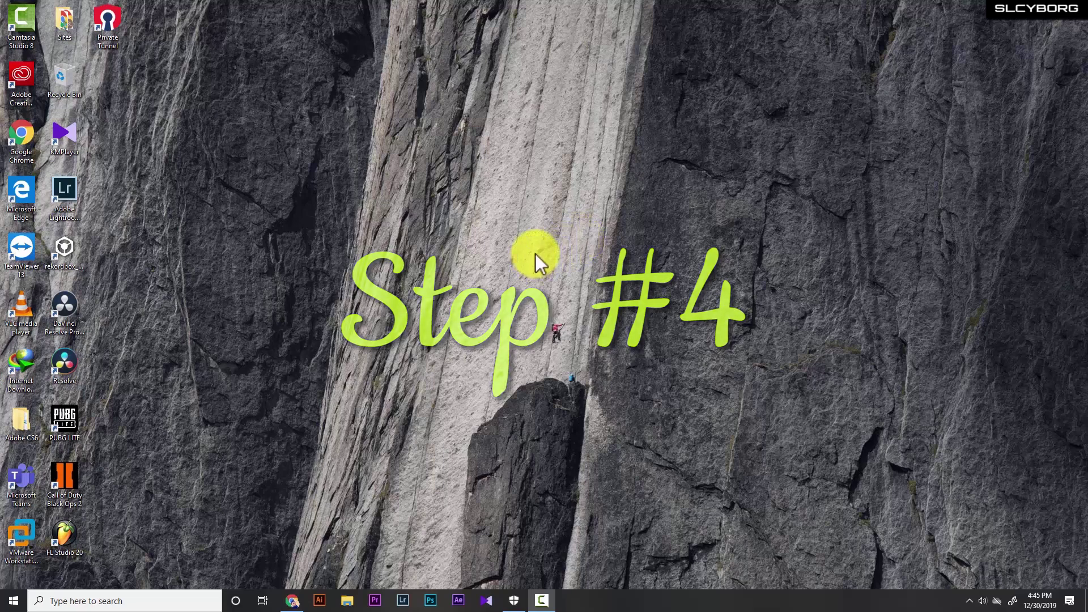
Step: Turn off transparency effects in the color personalization settings
click(14, 600)
click(14, 548)
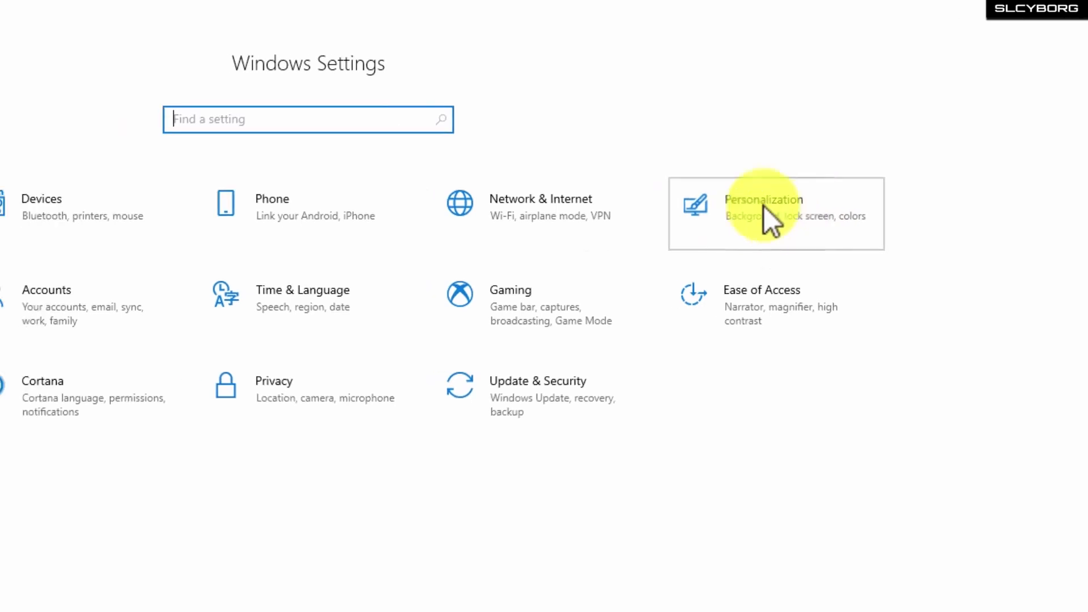
click(737, 219)
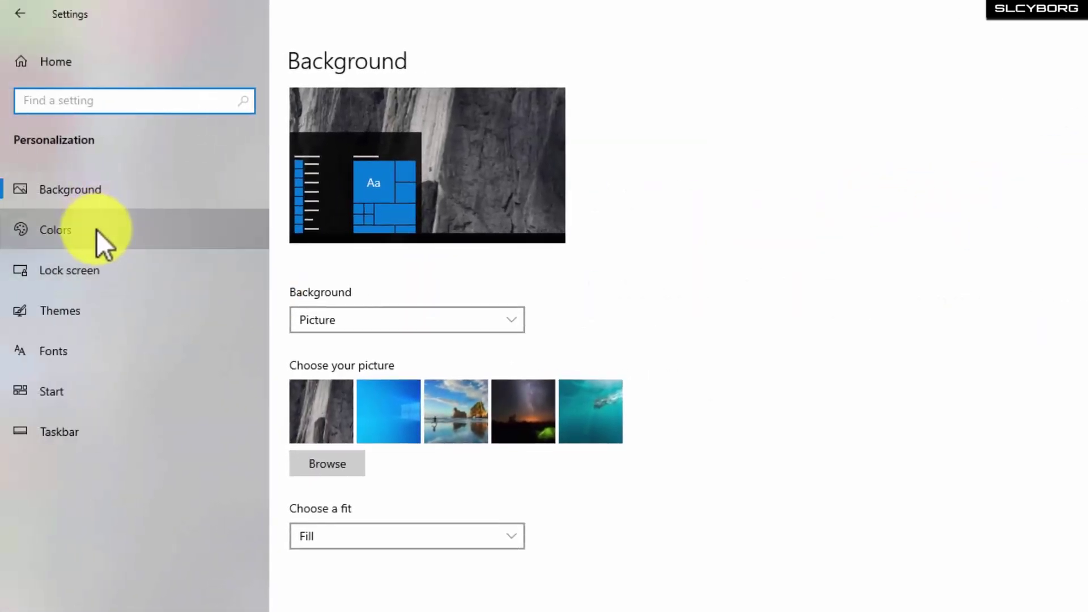
click(96, 228)
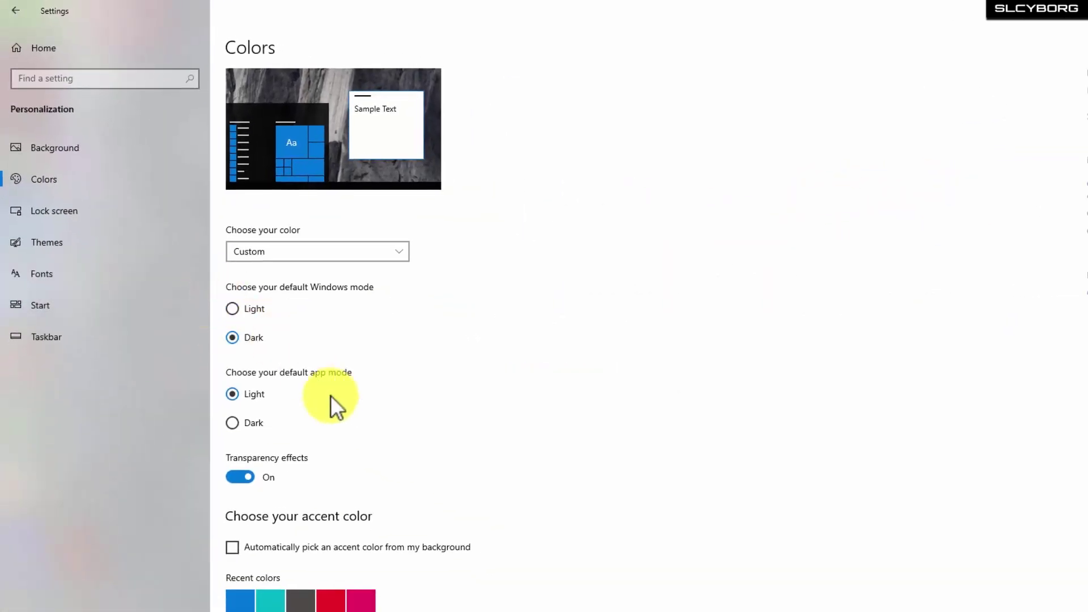
click(237, 480)
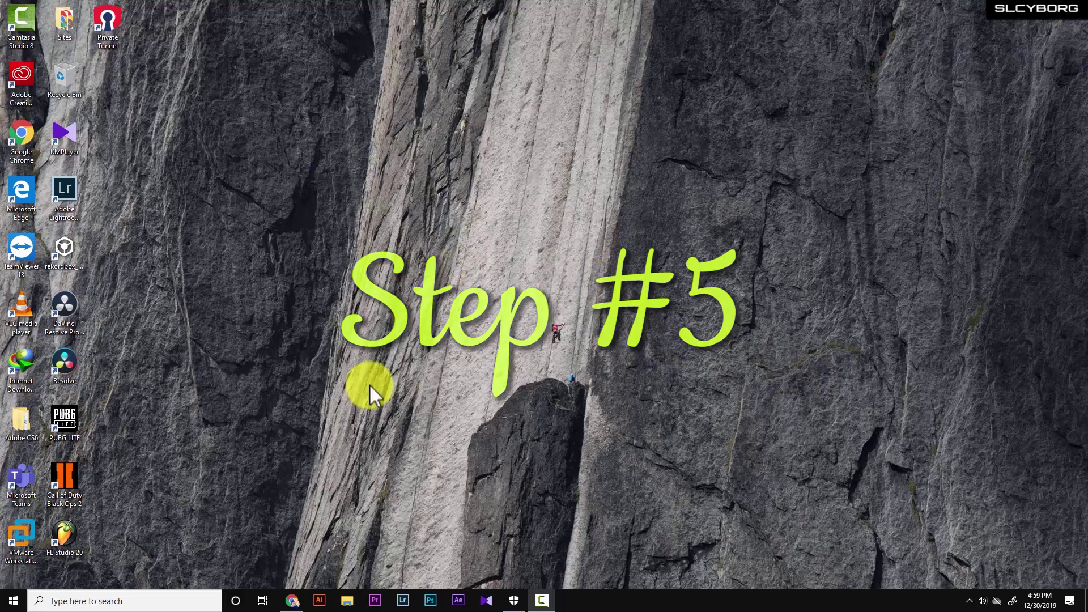
Step: Turn on Game Mode in the Windows gaming settings
click(11, 600)
click(15, 548)
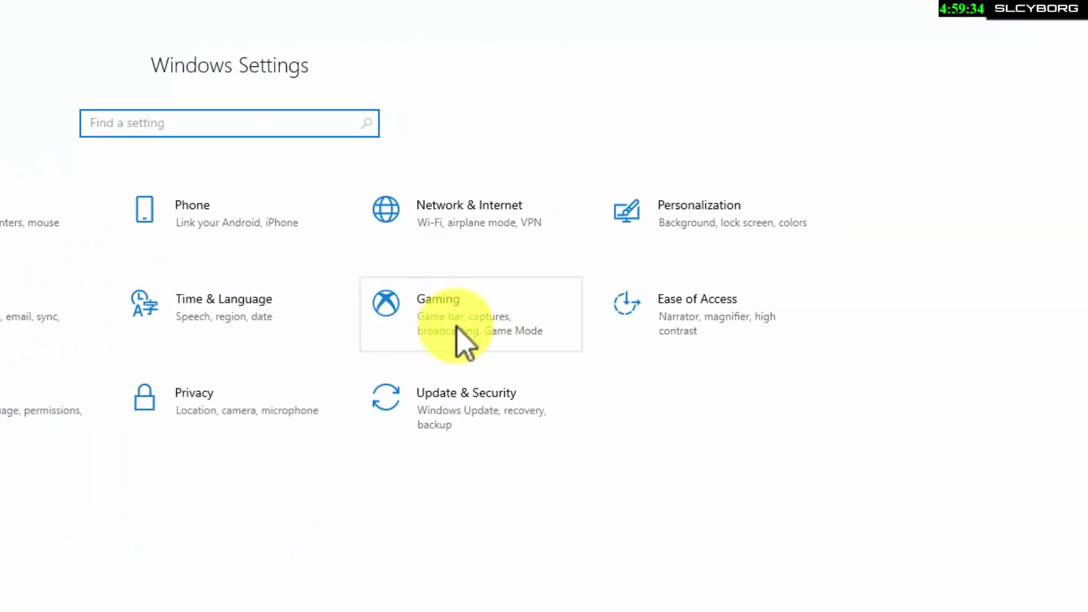
click(457, 328)
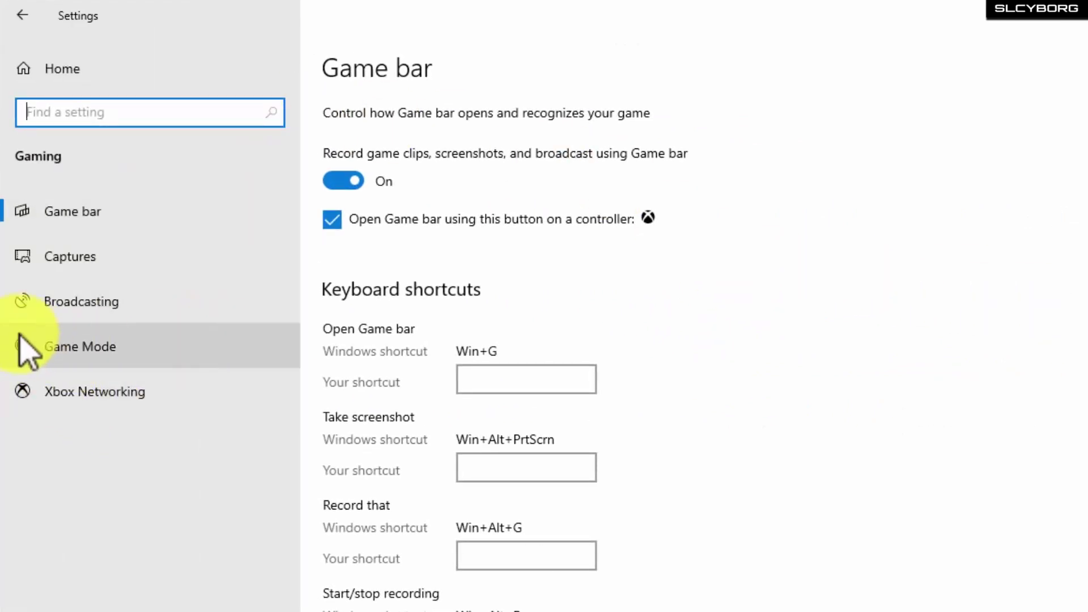
click(106, 343)
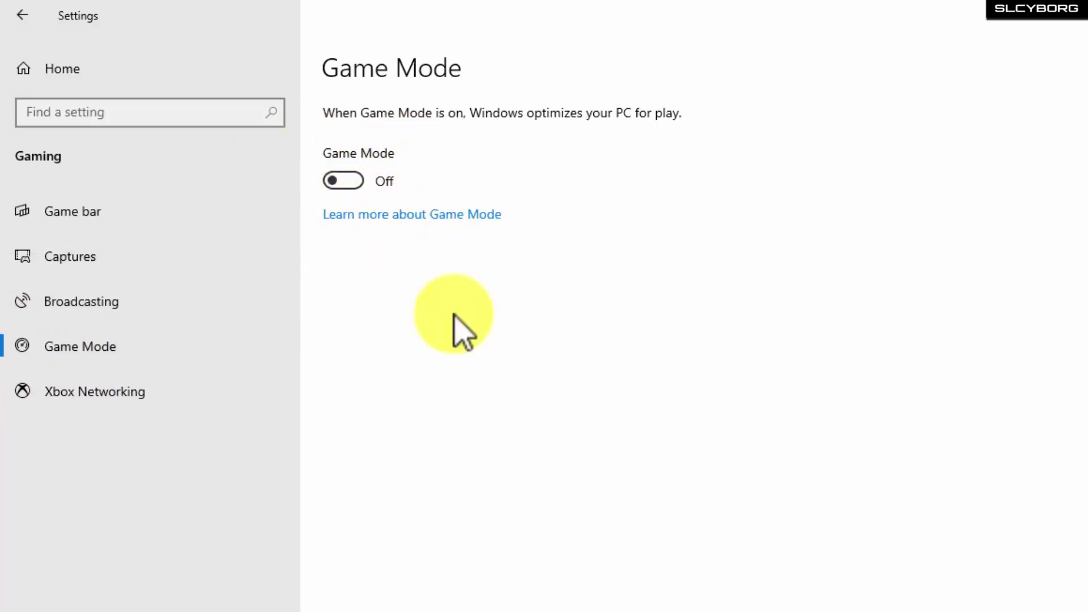
click(344, 183)
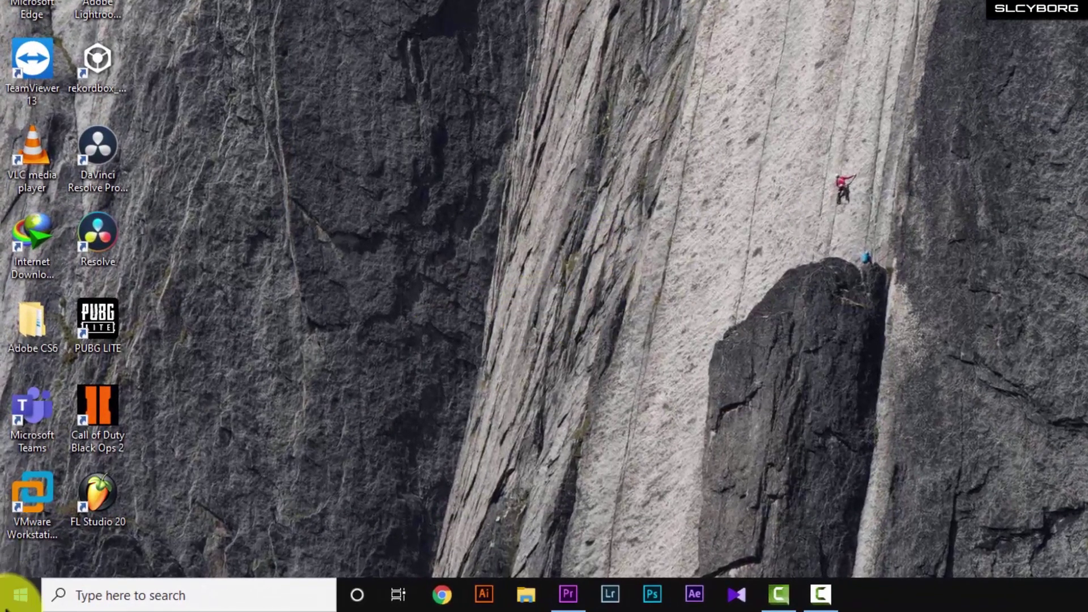
Step: Open the additional power settings and choose the High performance power plan
right_click(14, 598)
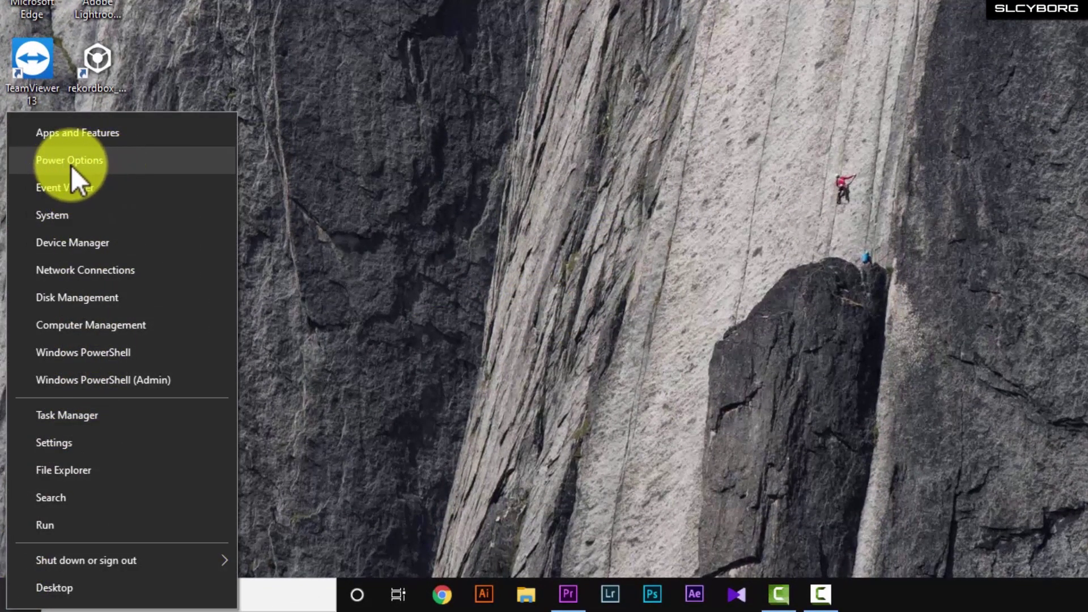
click(131, 163)
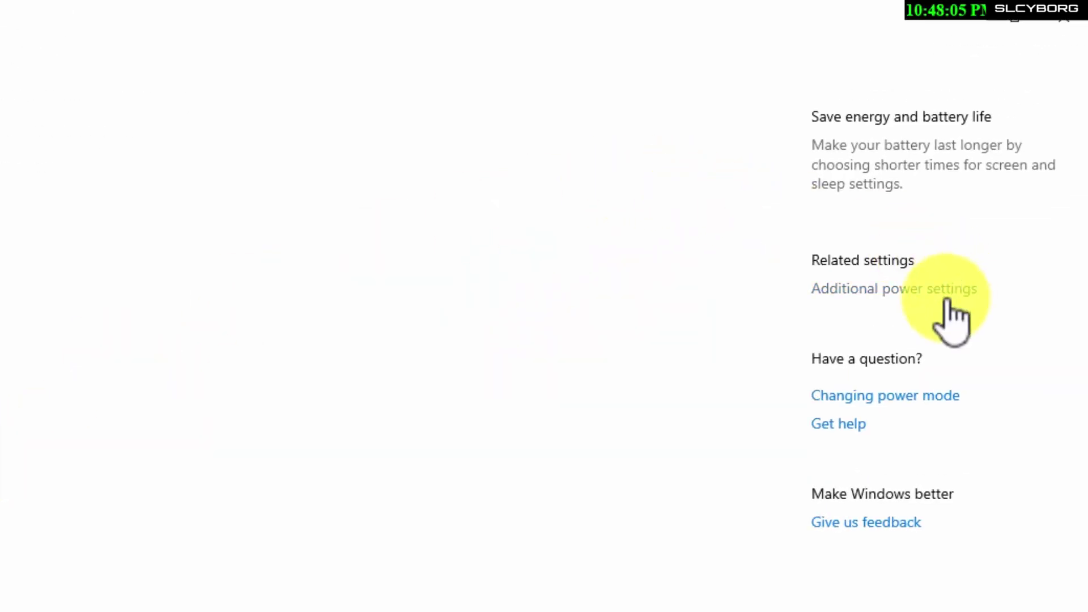
click(887, 291)
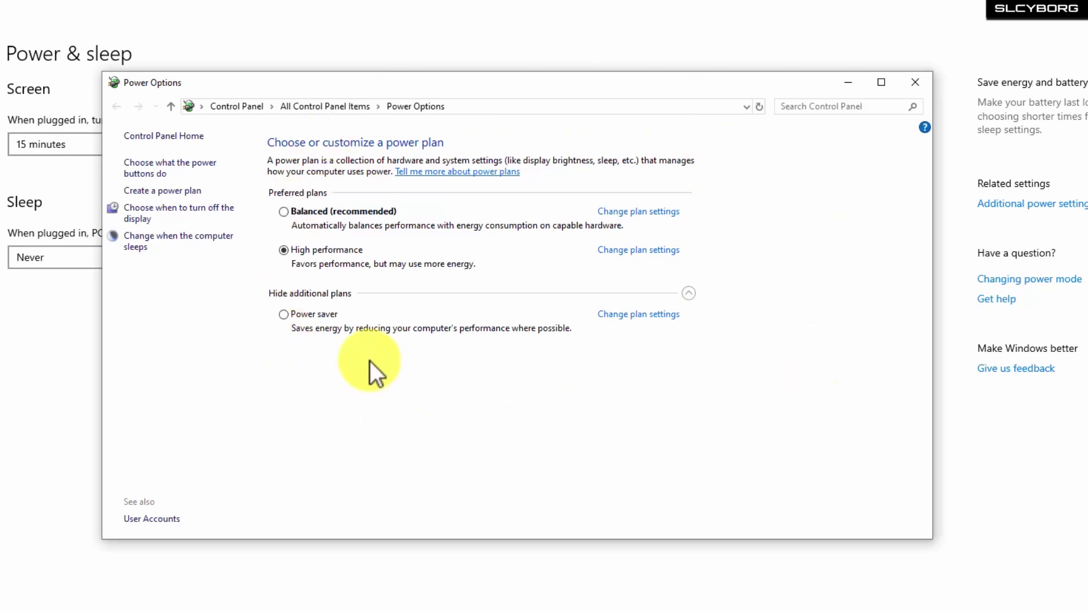
click(338, 241)
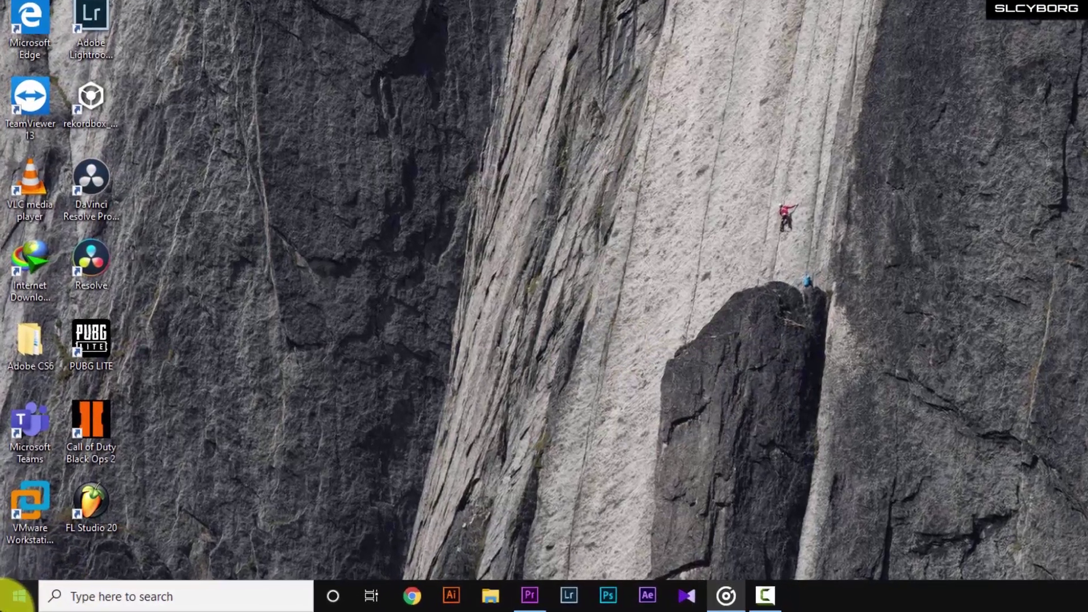
Step: Open the system properties of This PC and bring up the performance settings from the advanced system settings
click(17, 595)
text(this)
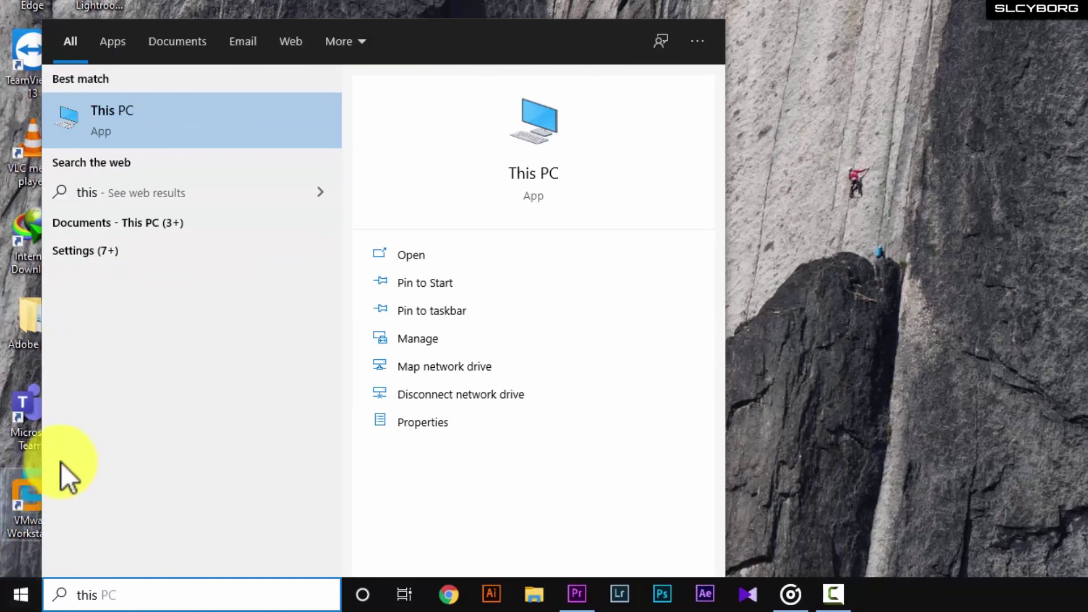
right_click(179, 126)
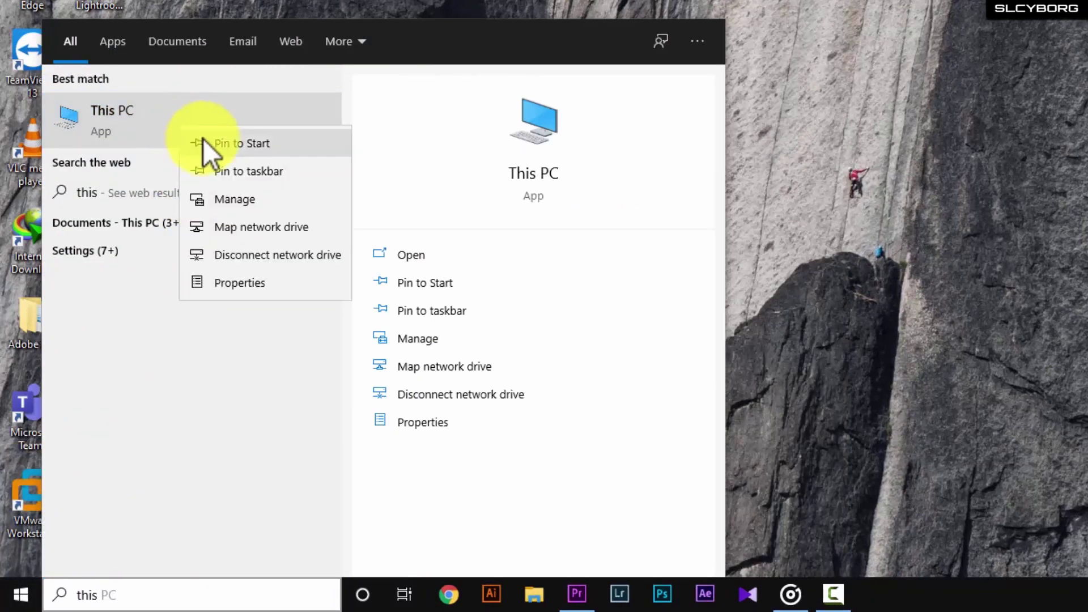
click(261, 282)
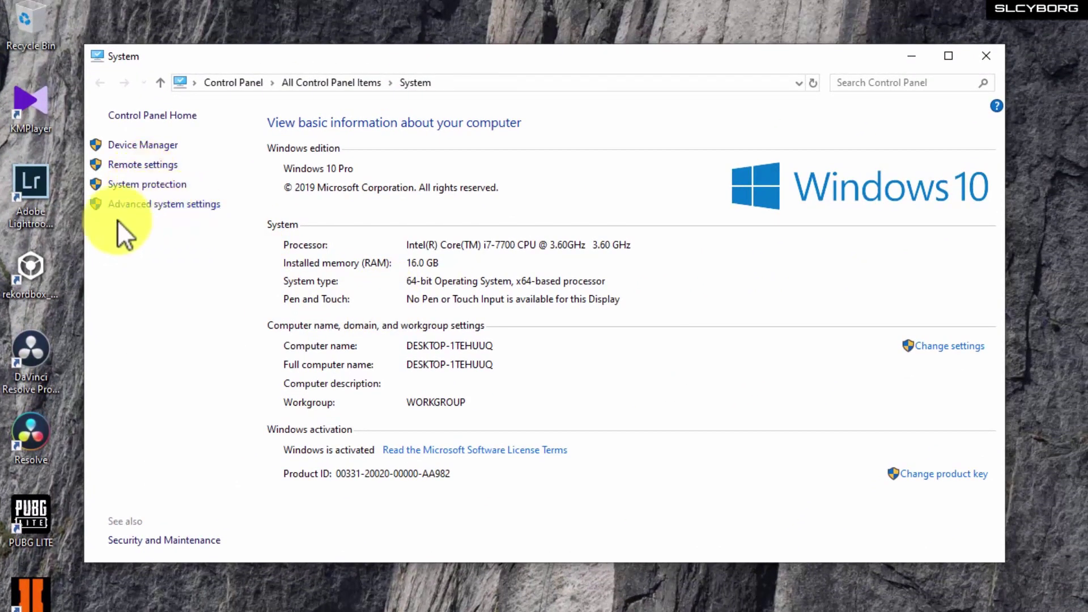
click(142, 205)
drag(236, 3, 405, 58)
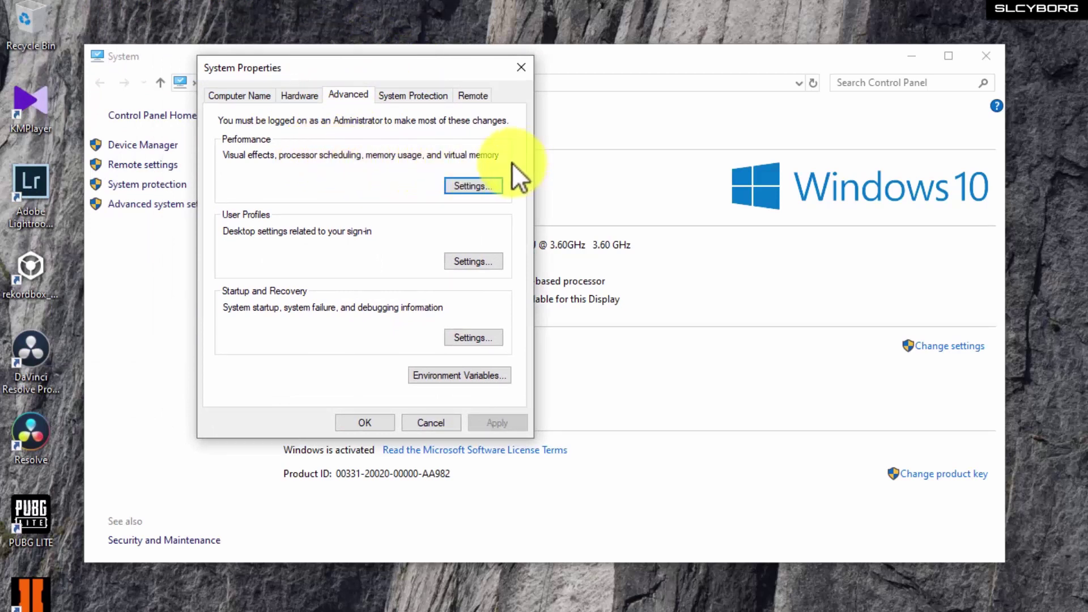
click(465, 185)
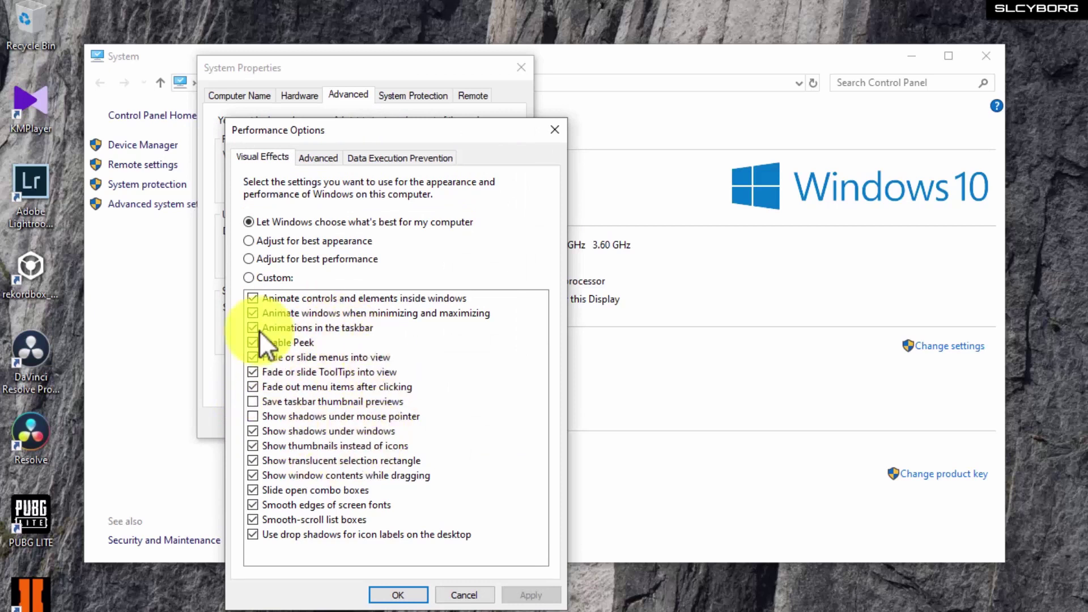
Step: Adjust visual effects for best performance, keeping thumbnails instead of icons, menu item fade-out, smooth screen-font edges and smooth-scroll list boxes enabled
click(274, 260)
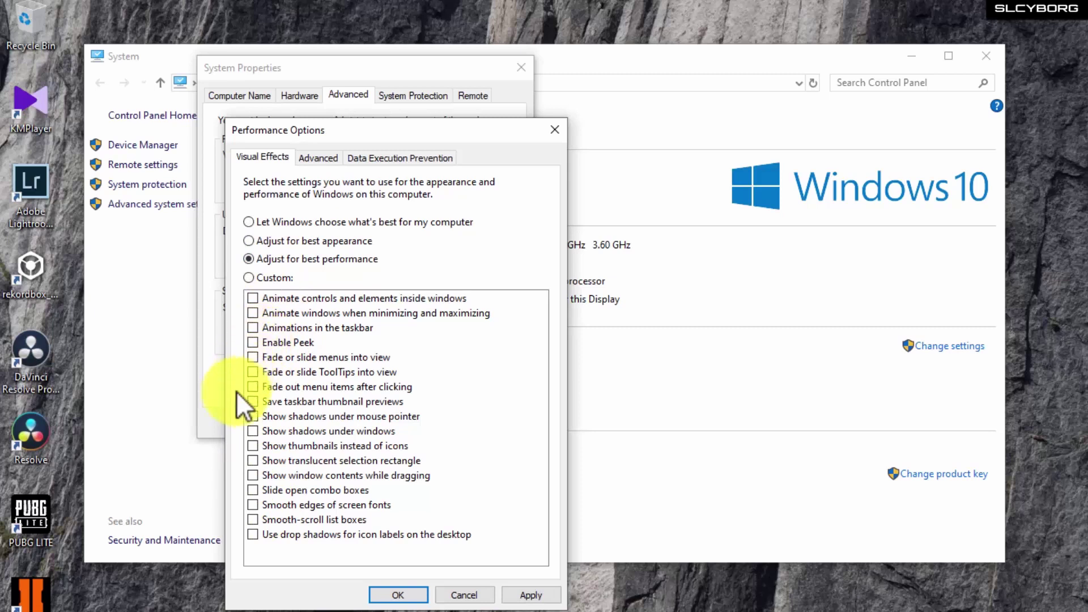
click(252, 444)
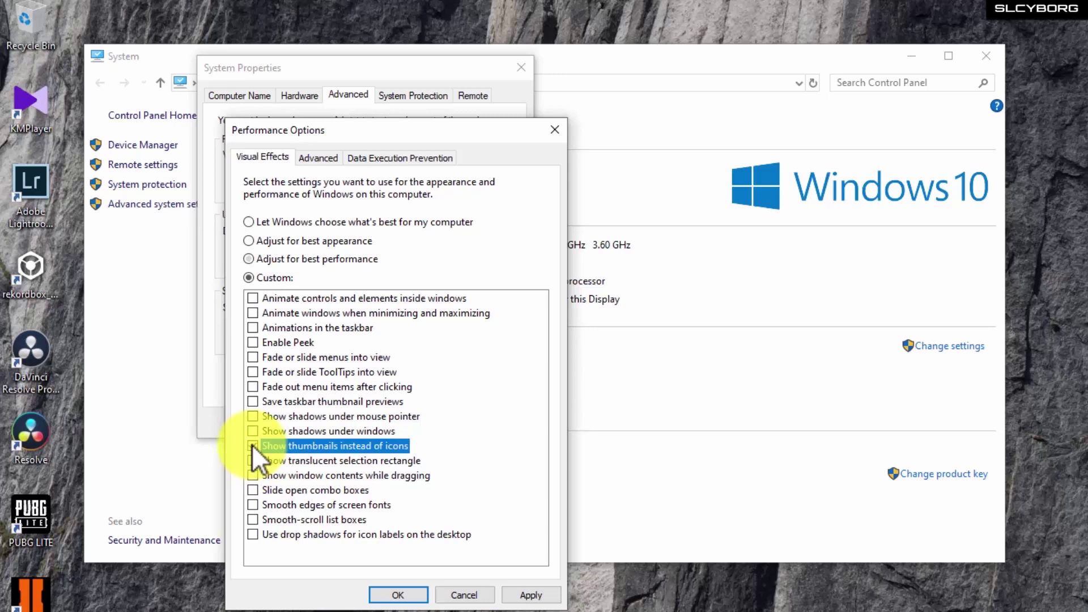
click(253, 387)
click(253, 504)
click(252, 519)
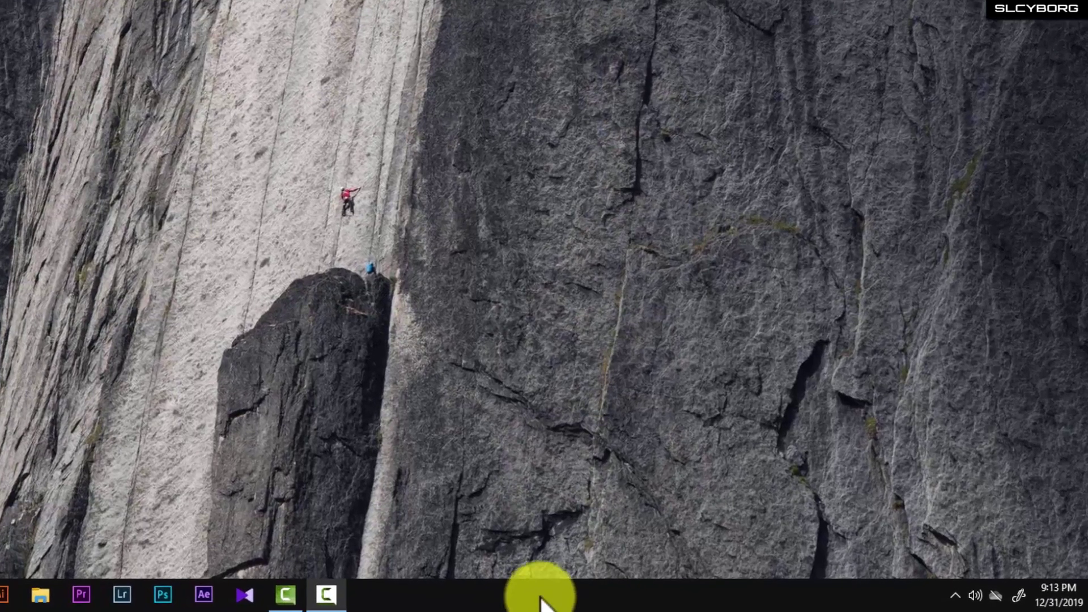
Step: Open the startup programs in Task Manager and disable Microsoft Teams and Wondershare Studio
right_click(690, 599)
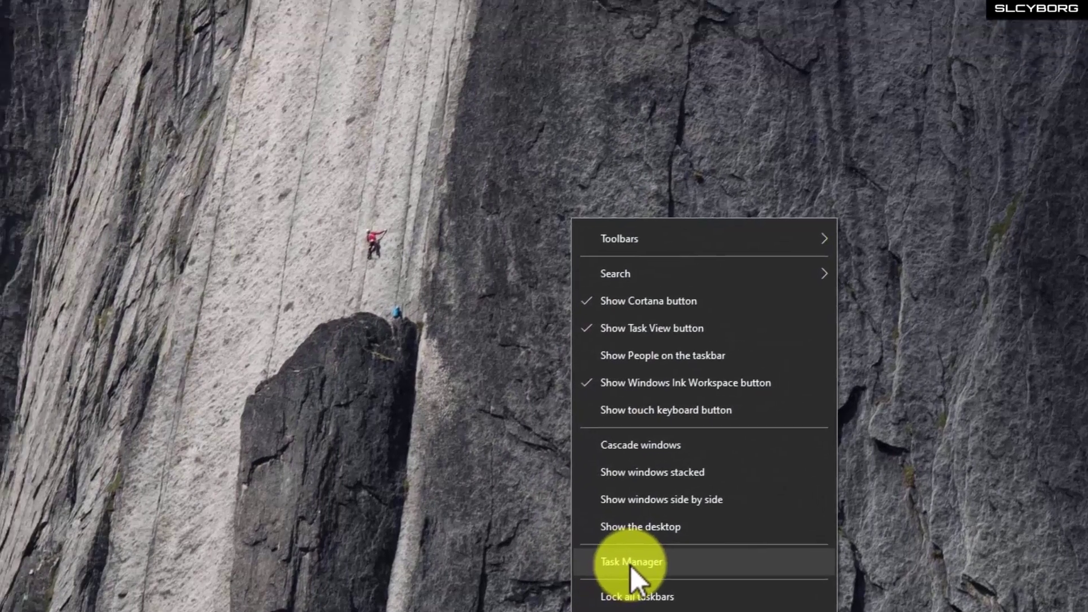
click(591, 510)
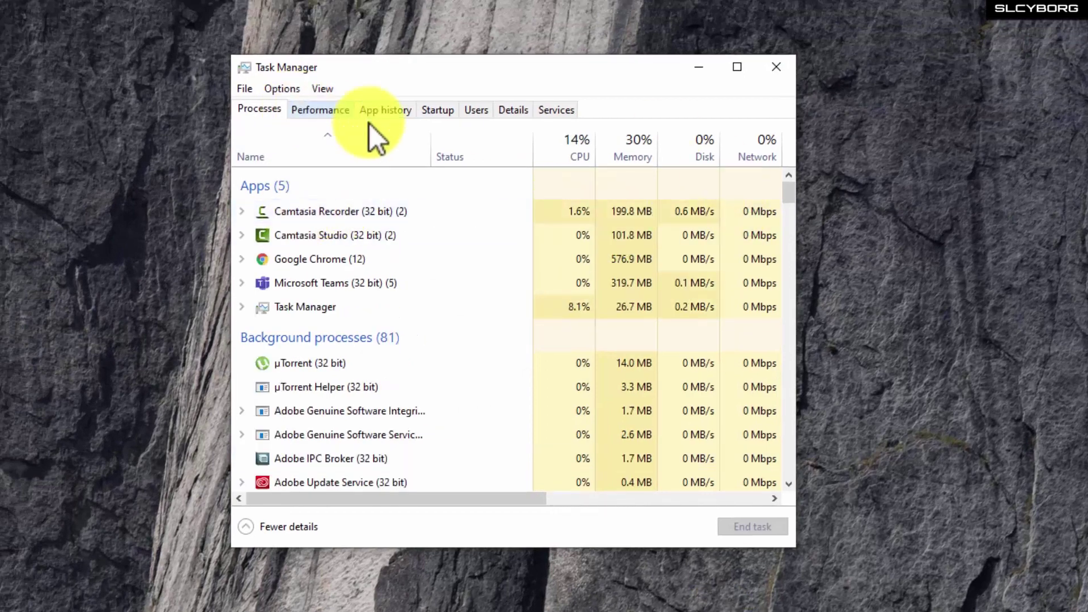
click(443, 113)
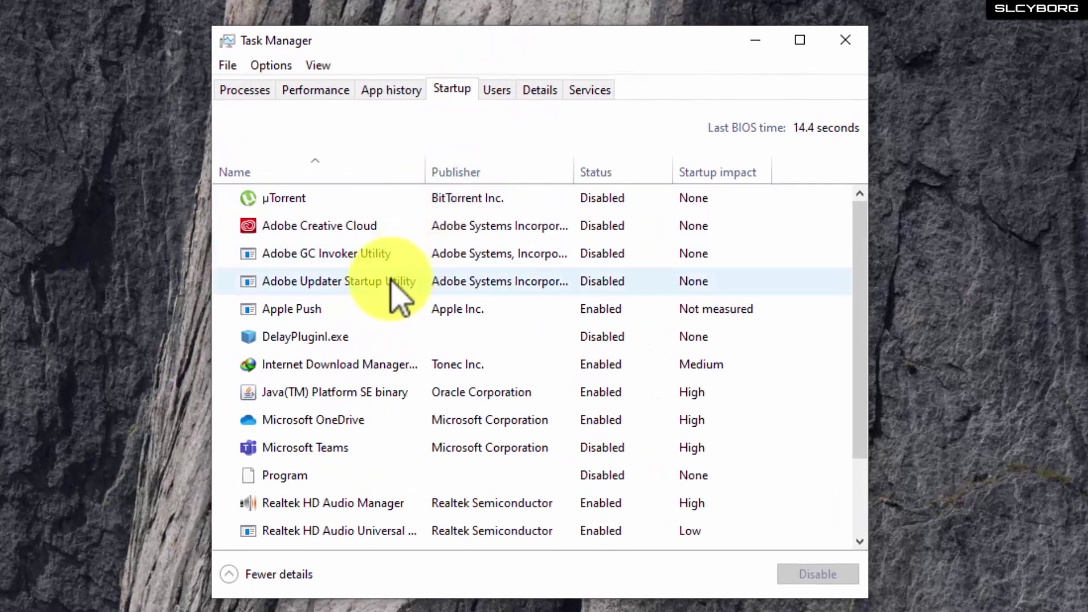
scroll(399, 397, down, 2)
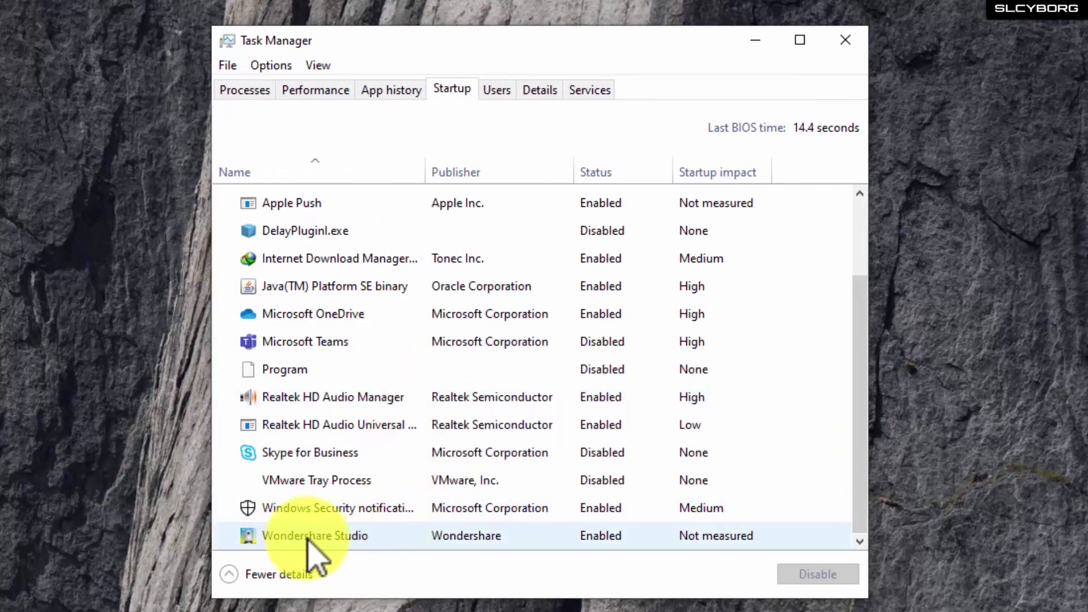
right_click(343, 540)
click(374, 550)
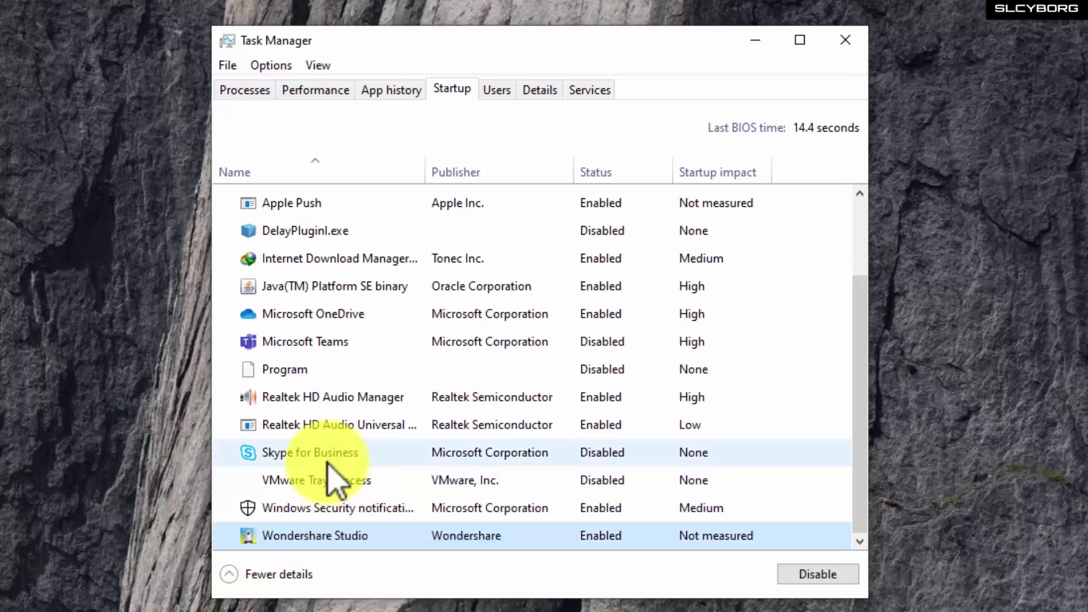
scroll(329, 448, up, 1)
scroll(330, 453, up, 2)
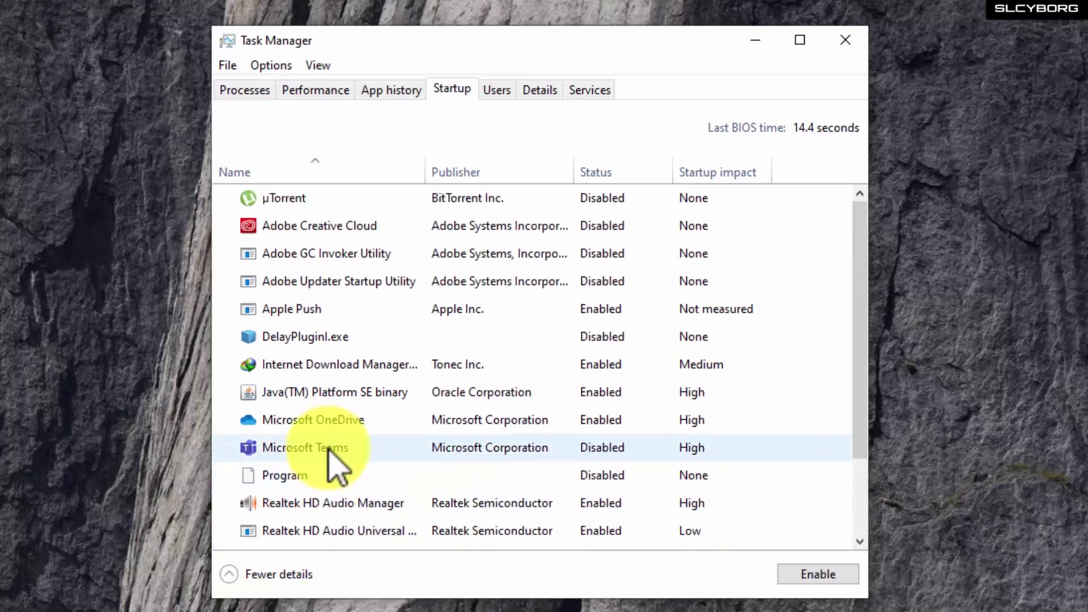
right_click(318, 225)
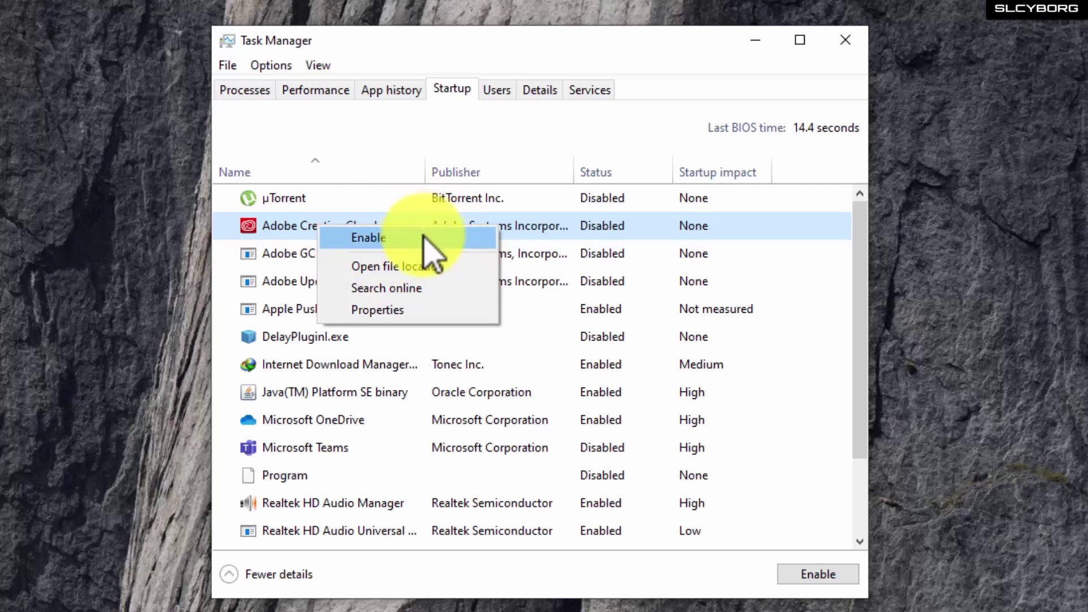
click(658, 54)
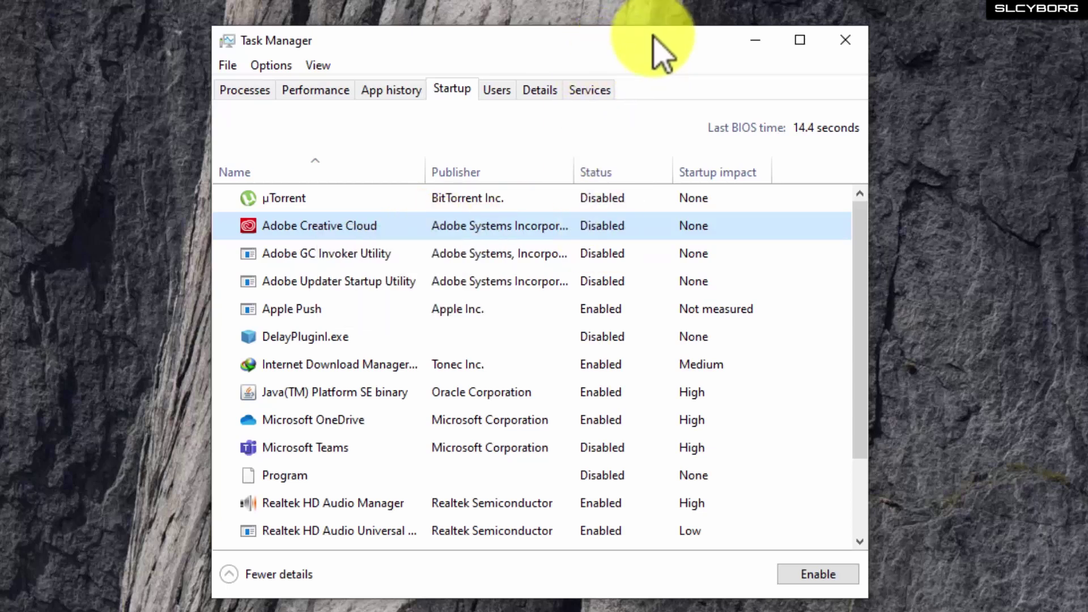
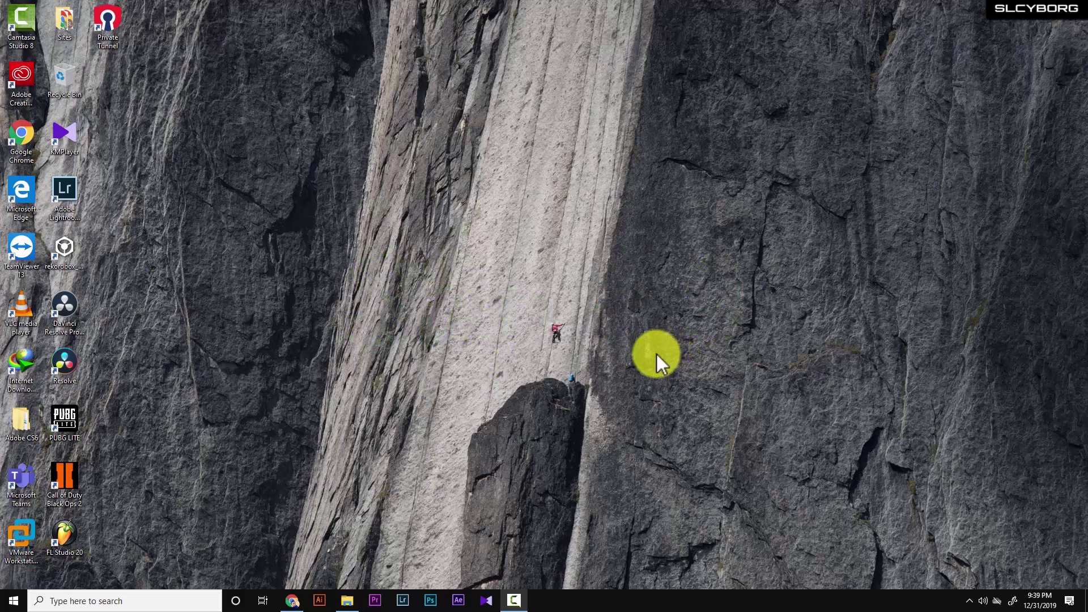
Step: Open the Searching Windows settings and bring up the Indexing Options for customizing the Classic search locations
click(13, 600)
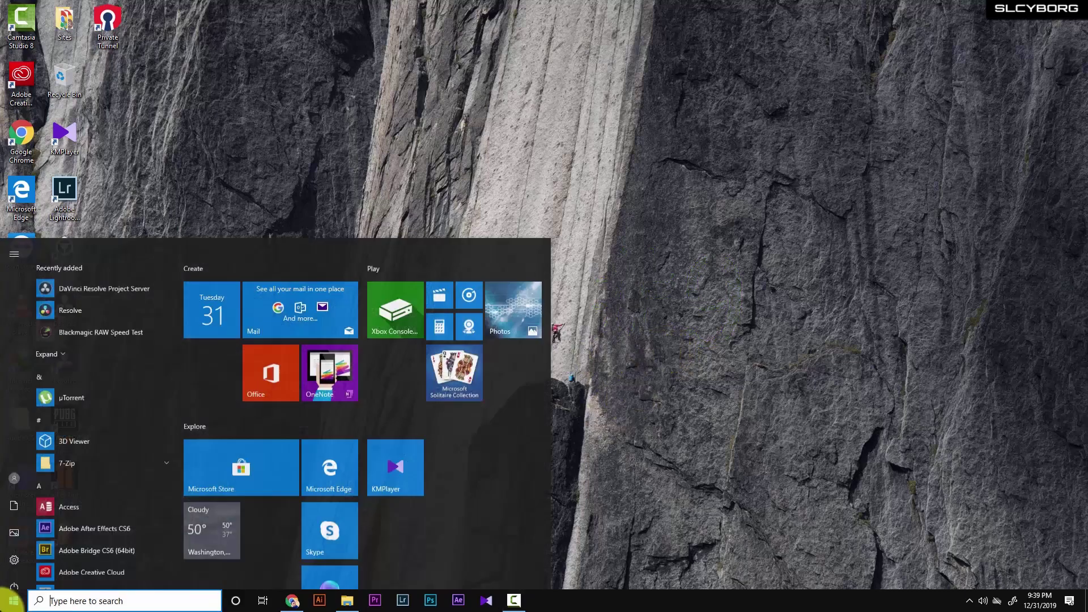
click(14, 548)
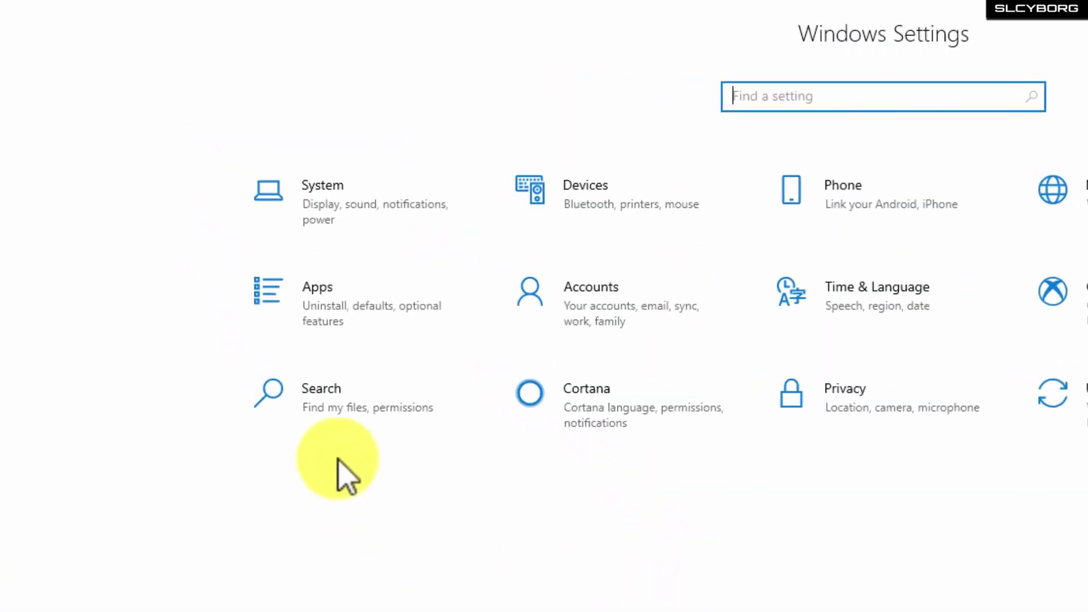
click(345, 397)
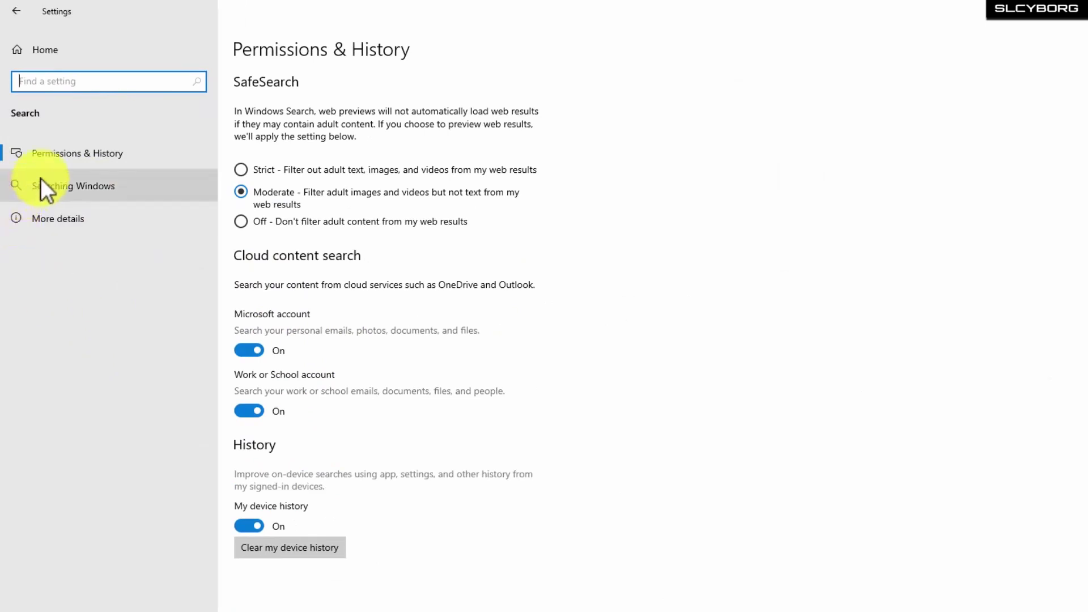
click(89, 189)
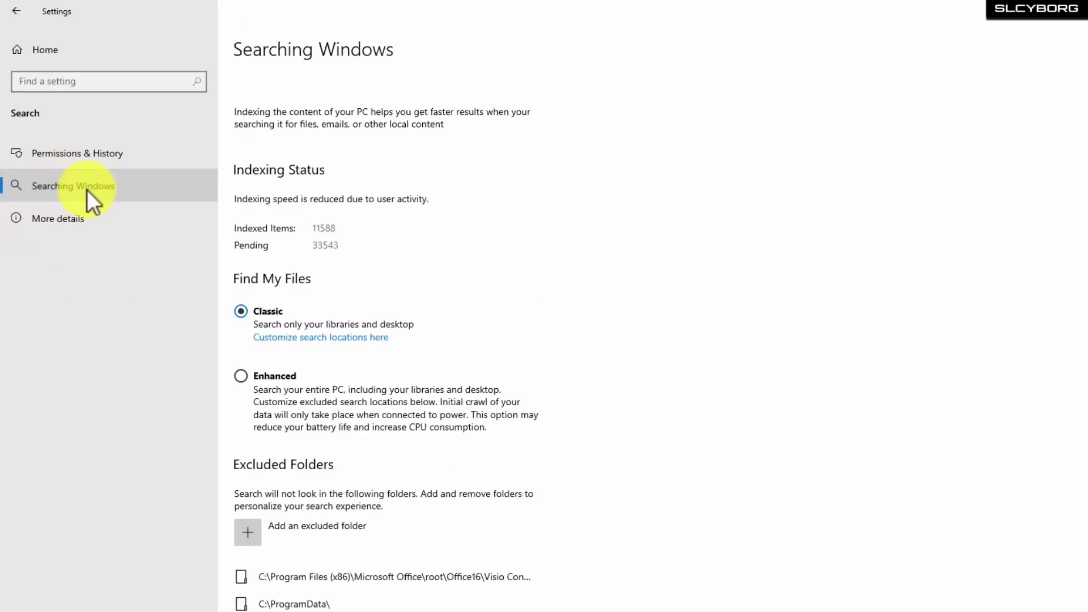
scroll(465, 197, down, 2)
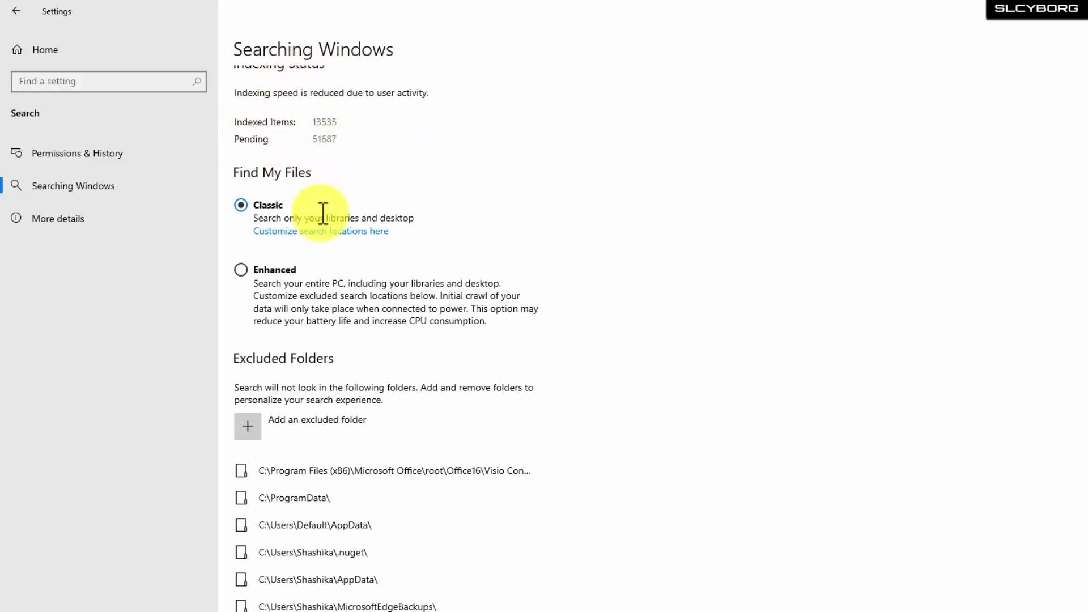
click(258, 231)
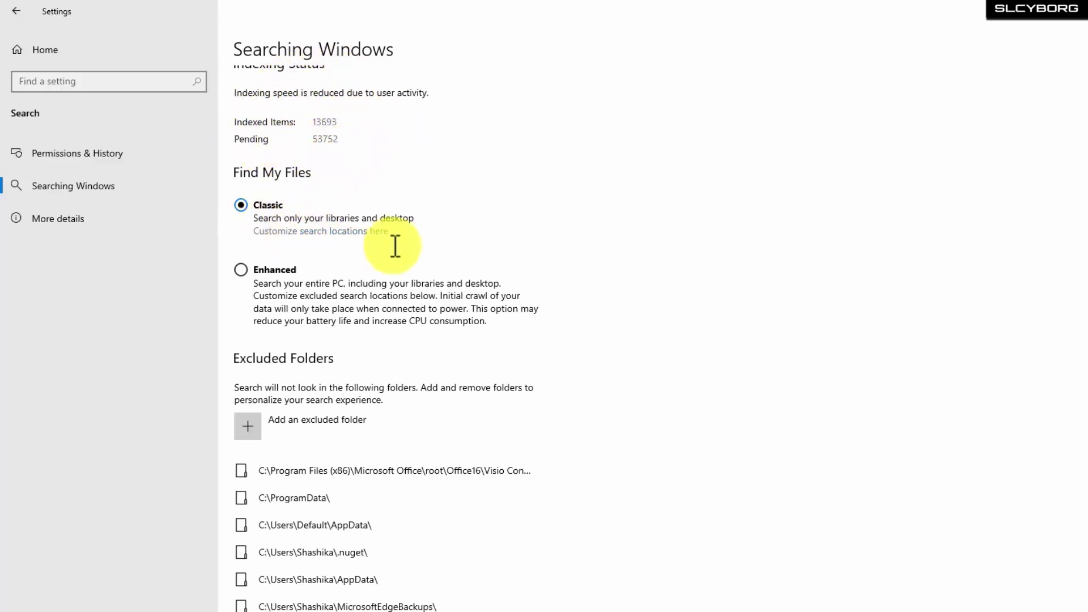
click(294, 232)
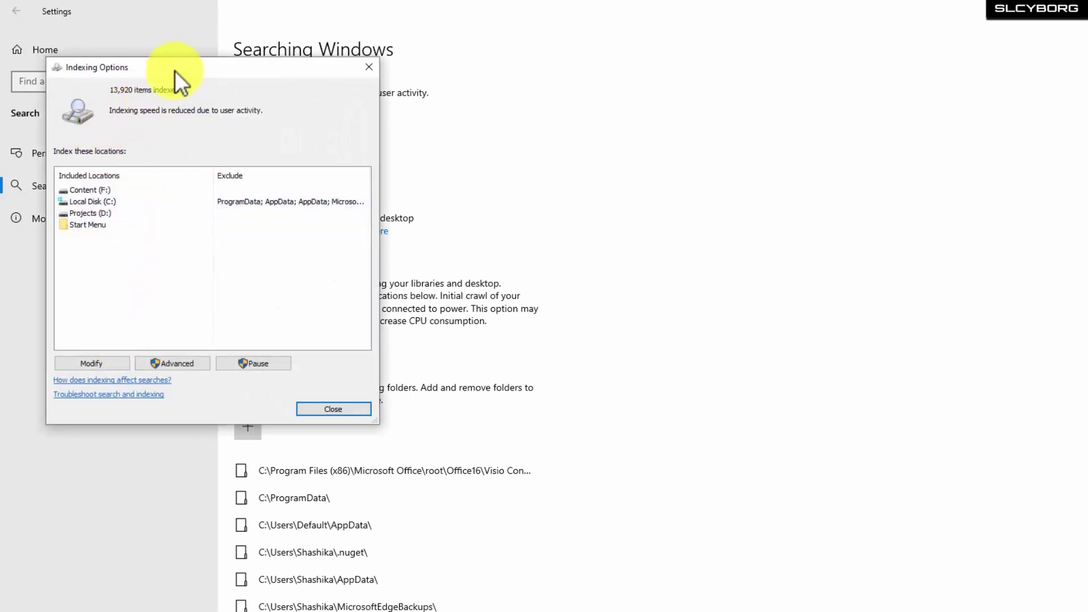
drag(175, 71, 323, 55)
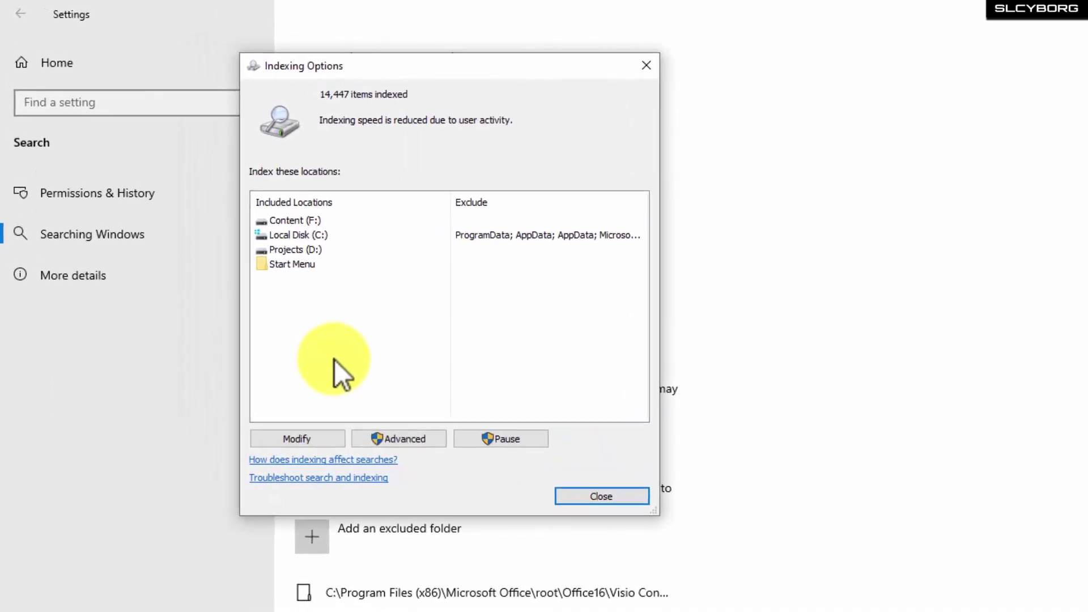
Step: Remove the Projects (D:), Local Disk (C:) and Content (F:) drives from the indexed locations and close Indexing Options
click(315, 445)
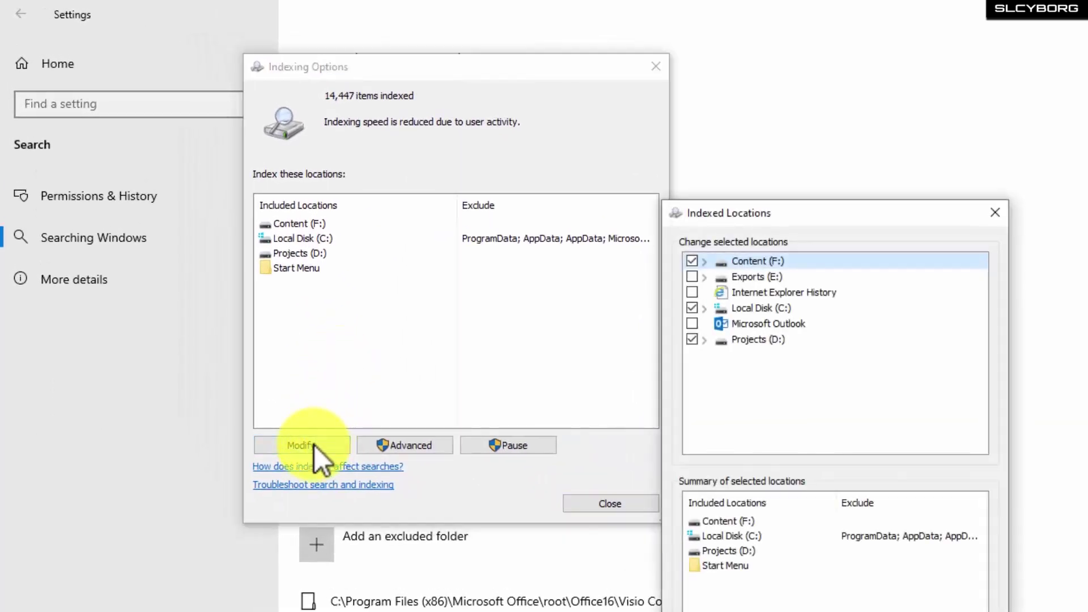
click(692, 338)
click(692, 307)
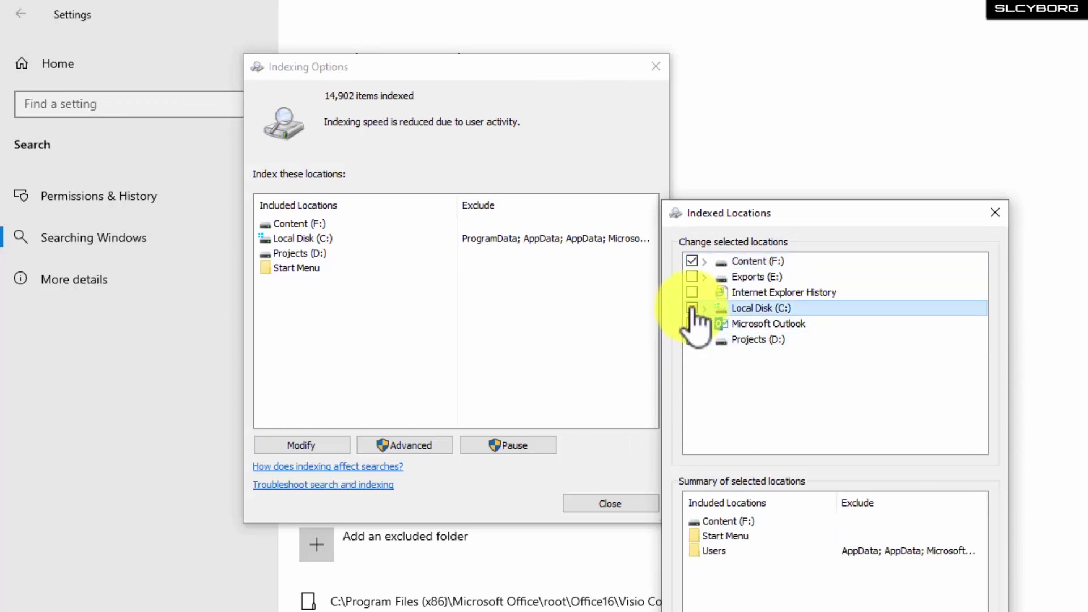
click(609, 229)
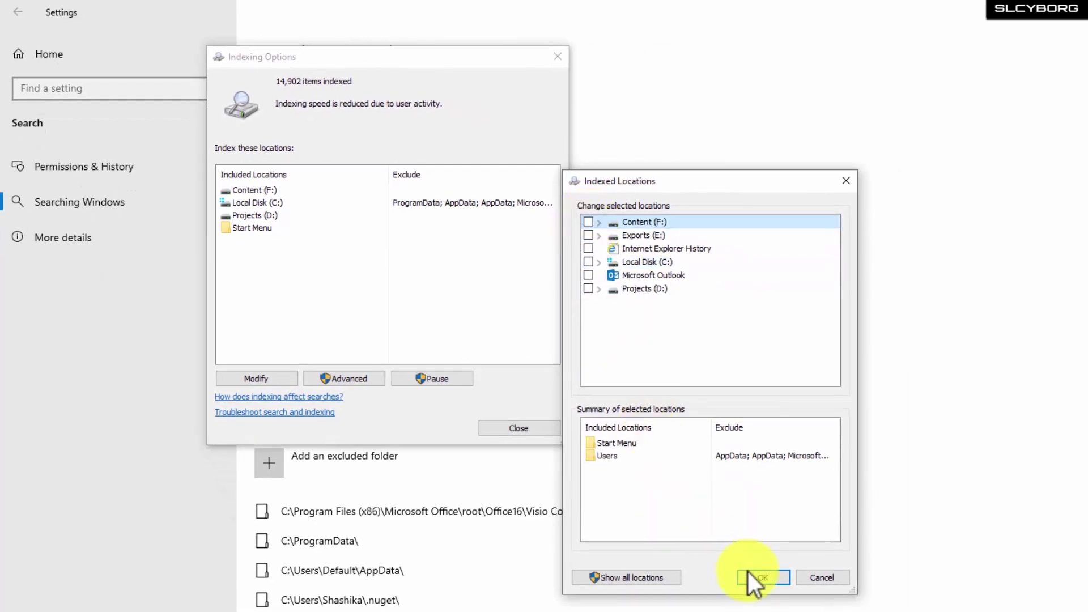
click(789, 599)
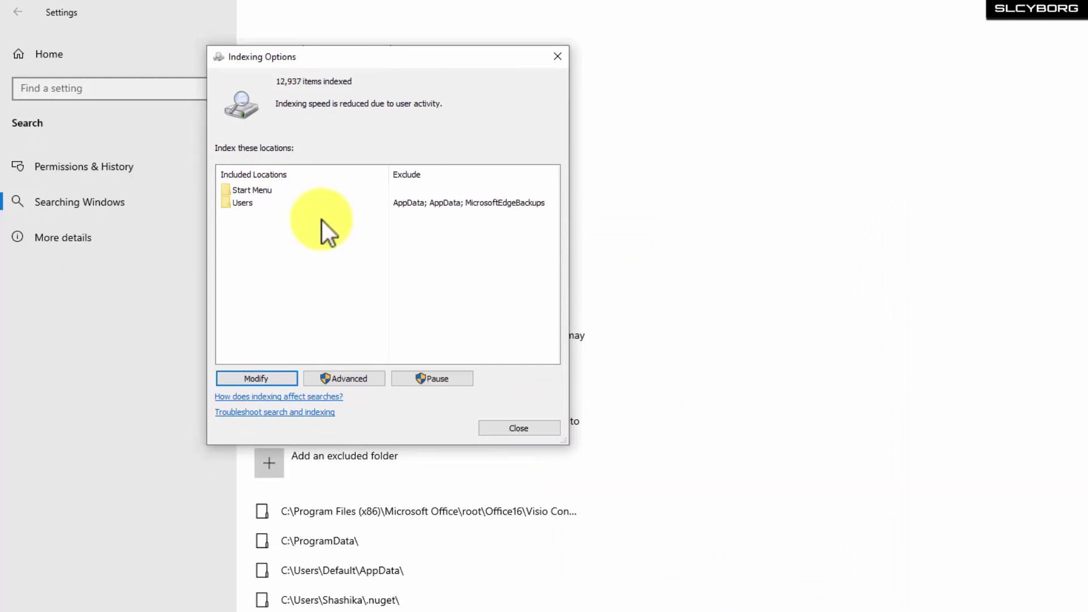
drag(370, 65, 703, 112)
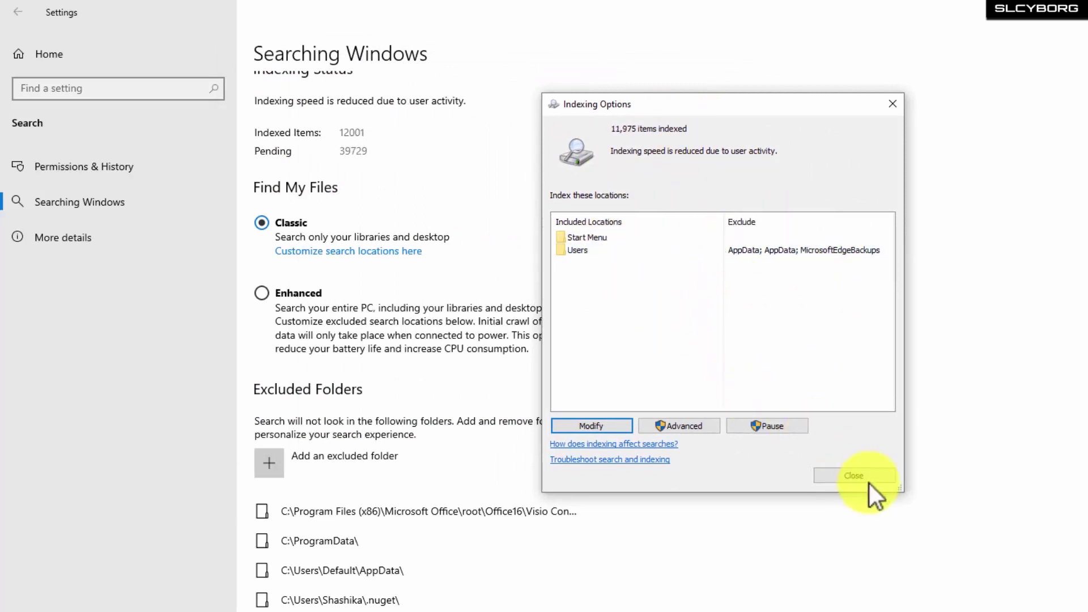
click(847, 474)
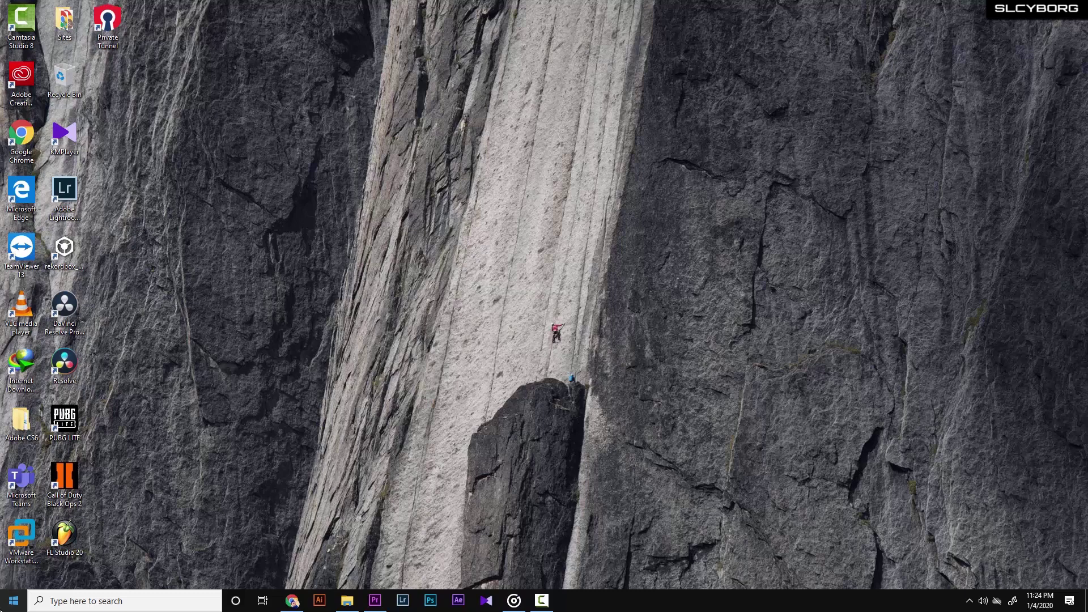
Step: Open the Background apps permissions in the Windows privacy settings
click(13, 601)
click(14, 549)
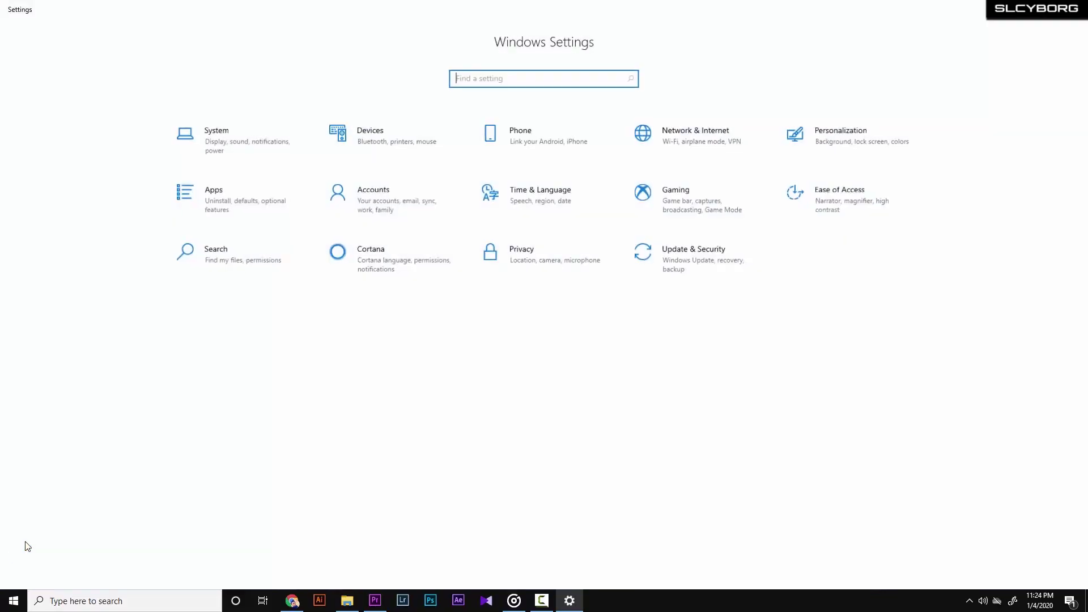
click(542, 266)
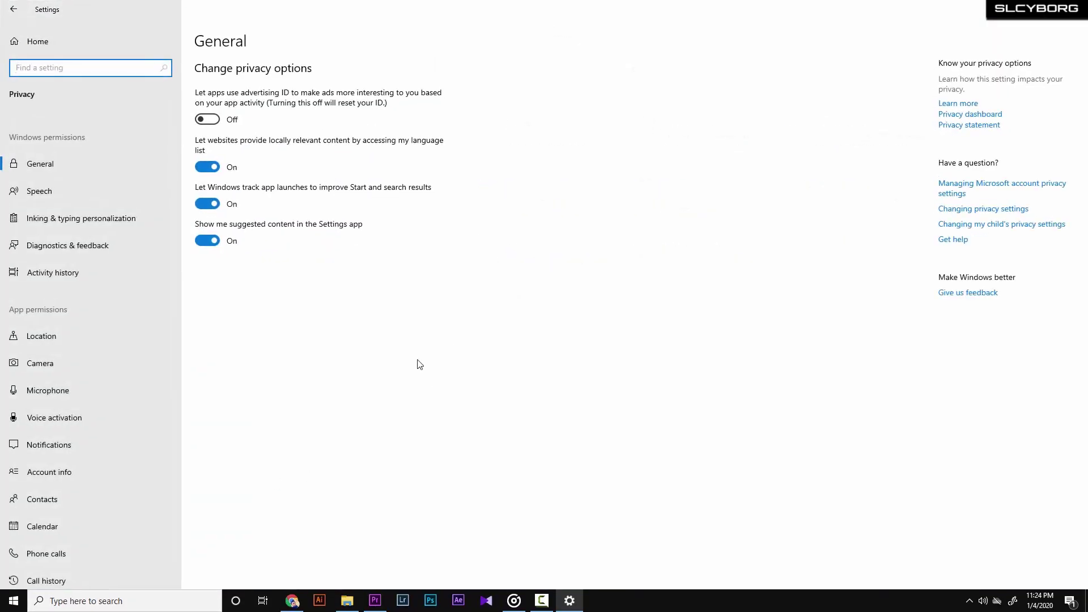
scroll(145, 406, down, 2)
scroll(144, 406, down, 5)
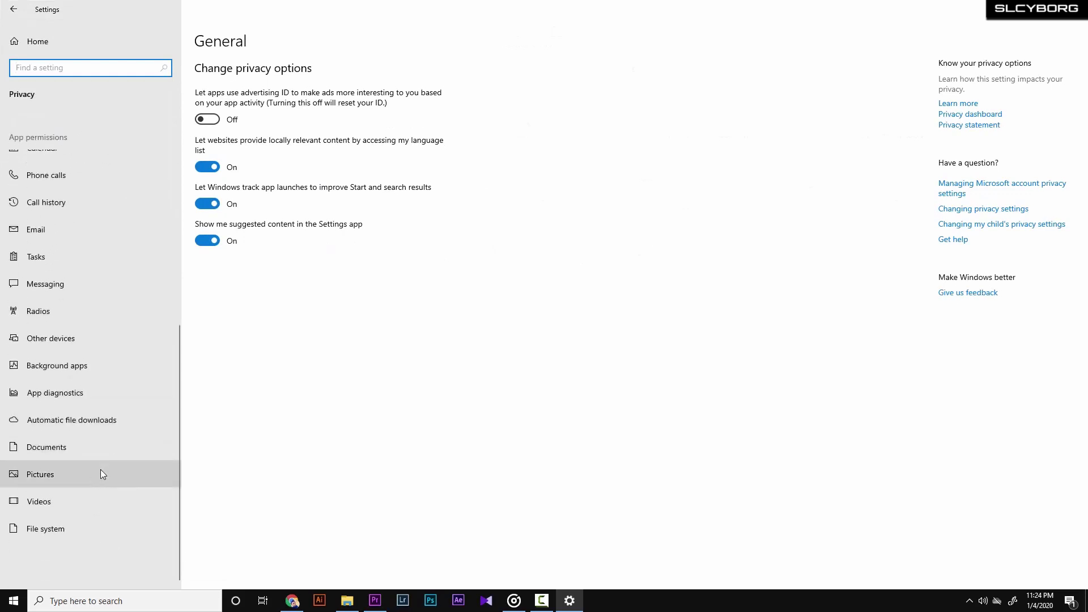
click(85, 367)
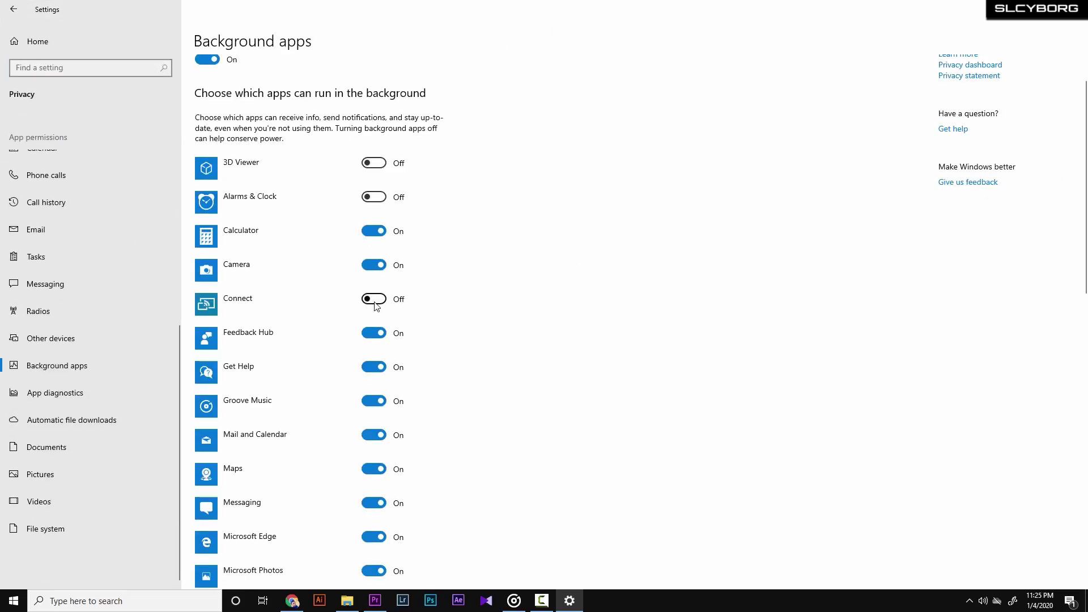
Step: Turn off background running for Feedback Hub, Get Help, Maps and Microsoft Solitaire Collection
click(373, 336)
click(375, 367)
scroll(375, 362, down, 3)
click(374, 291)
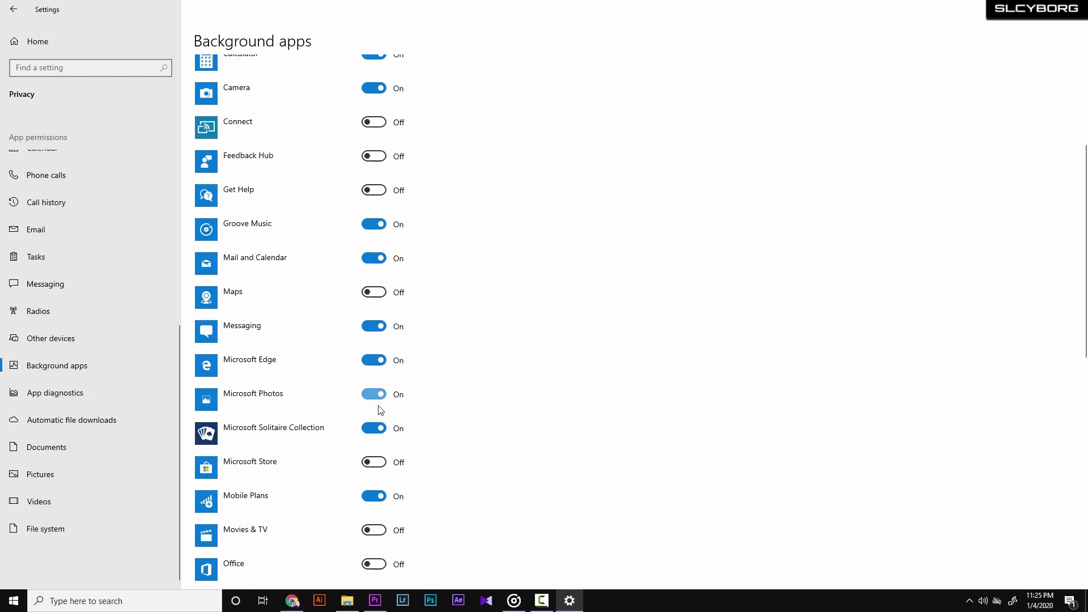
scroll(380, 410, down, 2)
click(373, 340)
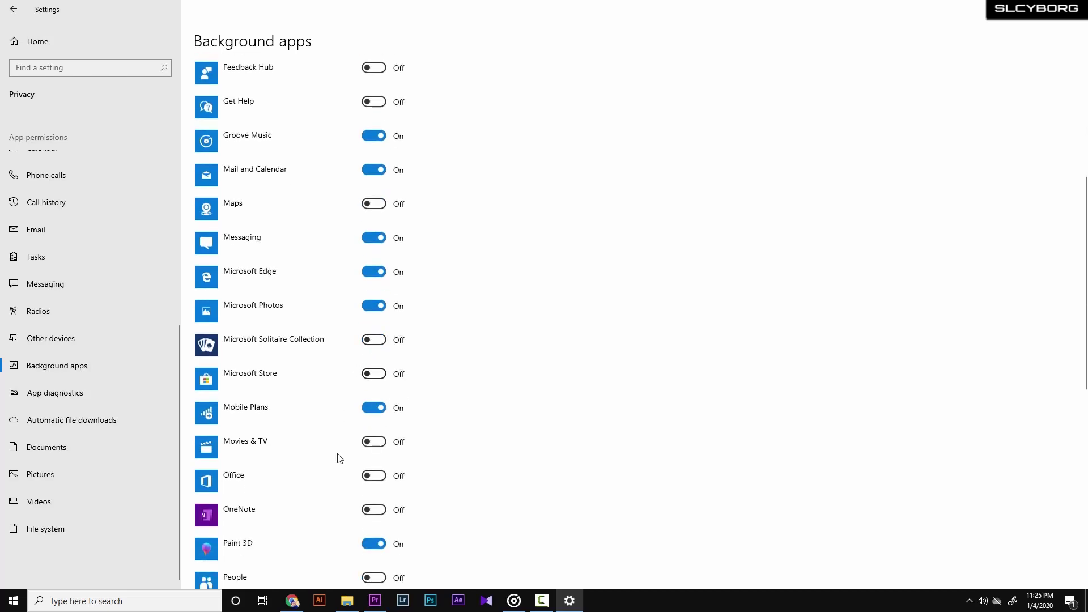
scroll(420, 521, down, 3)
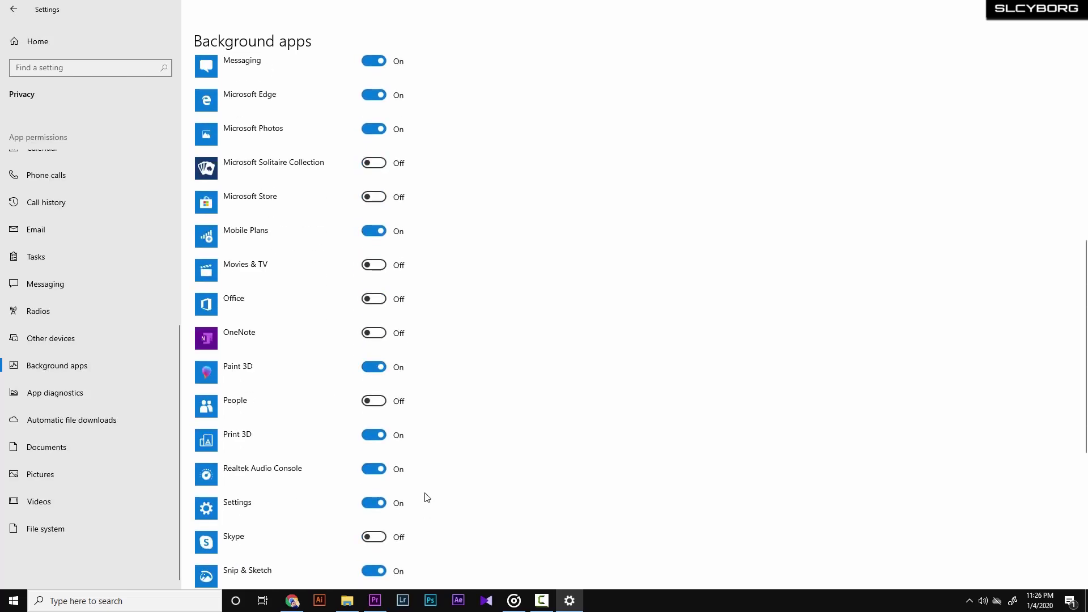